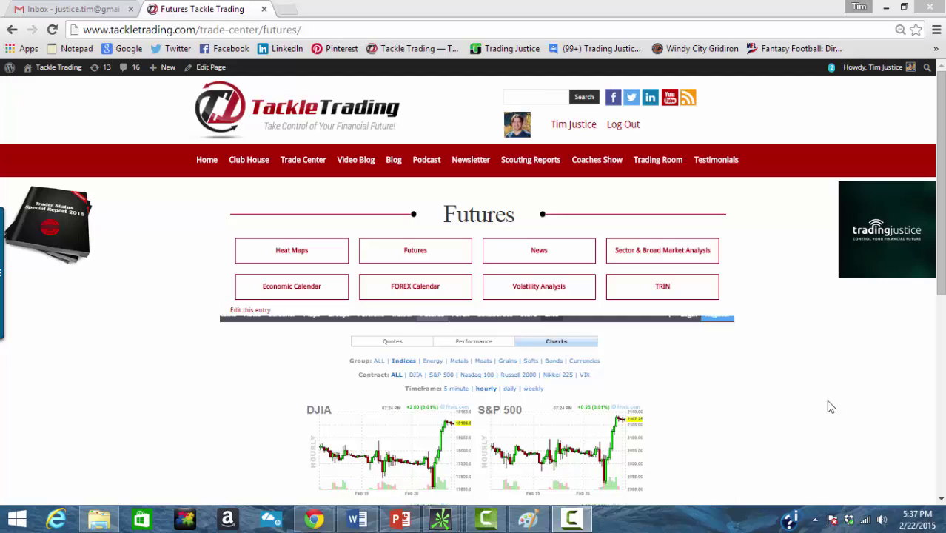
# Show the Word question about the RUT Iron Condor with 970/980/1260/1270 legs.
pyautogui.click(362, 521)
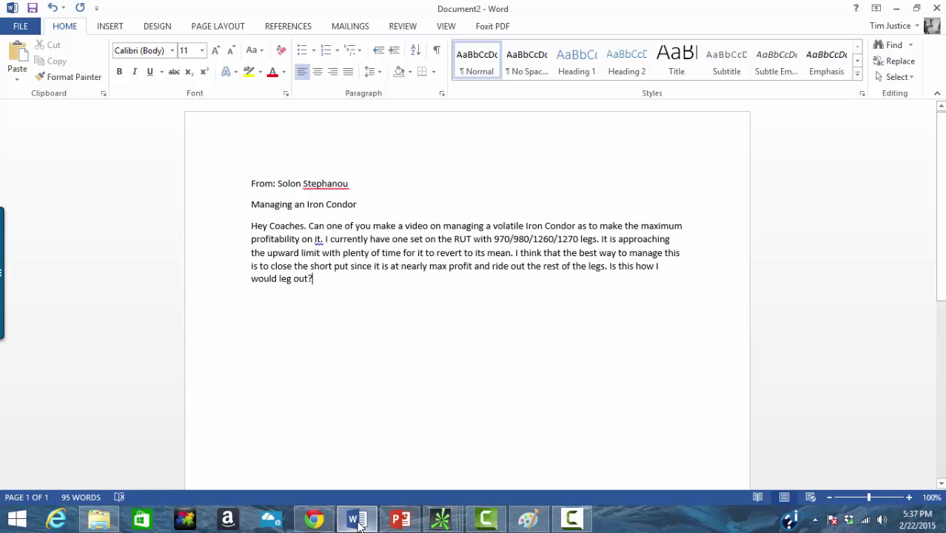
pyautogui.scroll(-1, 401, 395)
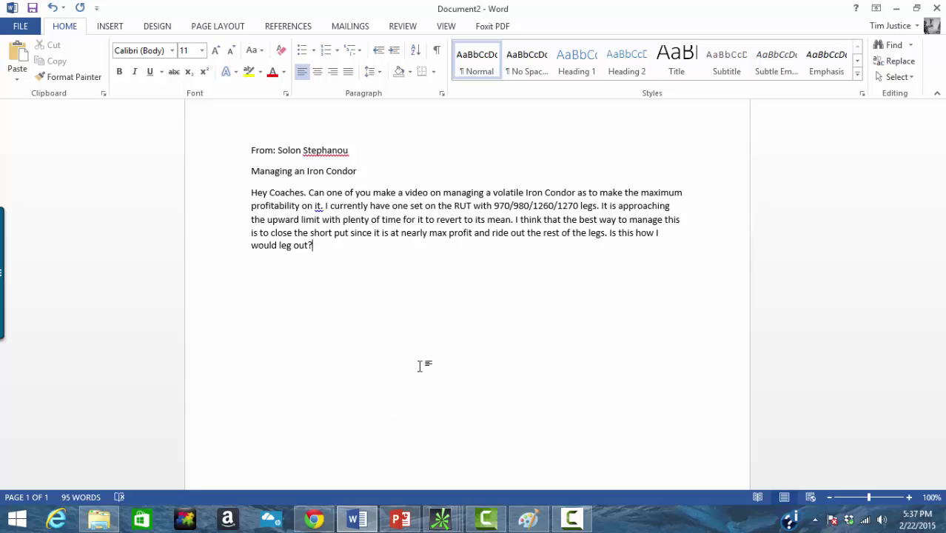
# Draw a red zigzag price path between upper and lower horizontal range lines in Paint.
pyautogui.click(529, 519)
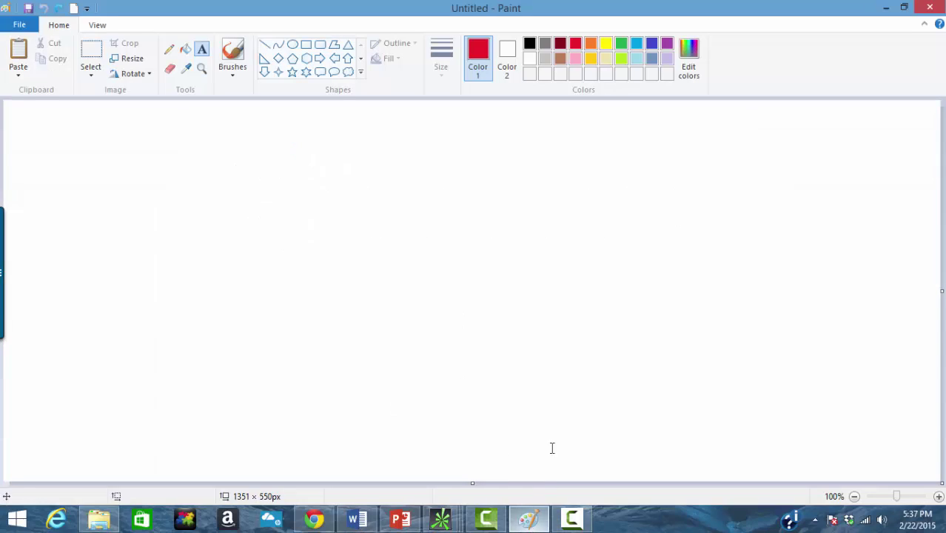
pyautogui.click(264, 46)
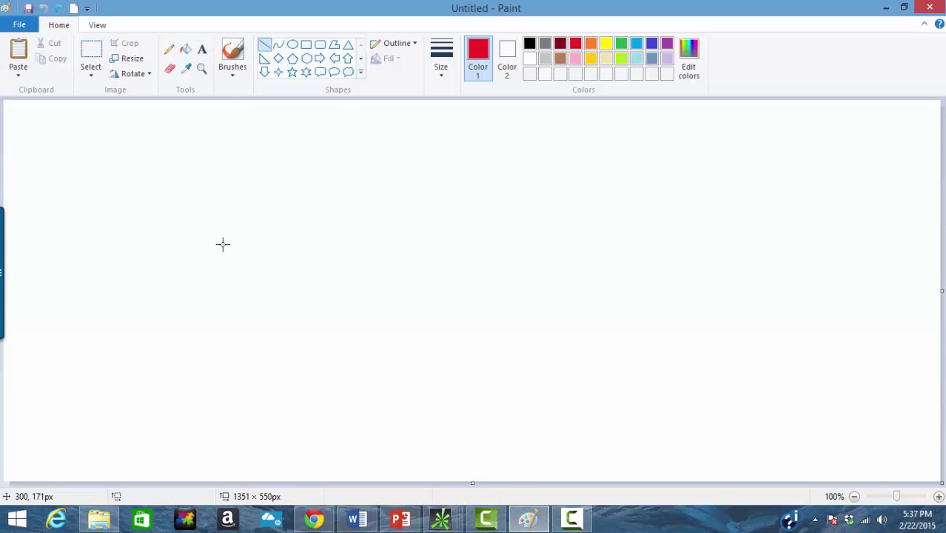
pyautogui.moveTo(21, 452); pyautogui.dragTo(125, 328)
pyautogui.moveTo(161, 380); pyautogui.dragTo(126, 328)
pyautogui.moveTo(333, 187); pyautogui.dragTo(160, 380)
pyautogui.moveTo(395, 270); pyautogui.dragTo(333, 188)
pyautogui.moveTo(440, 188); pyautogui.dragTo(395, 270)
pyautogui.click(464, 234)
pyautogui.moveTo(445, 190); pyautogui.dragTo(443, 187)
pyautogui.moveTo(228, 178); pyautogui.dragTo(702, 179)
pyautogui.moveTo(182, 272)
pyautogui.mouseDown()
pyautogui.moveTo(770, 273)
pyautogui.moveTo(718, 279)
pyautogui.mouseUp()
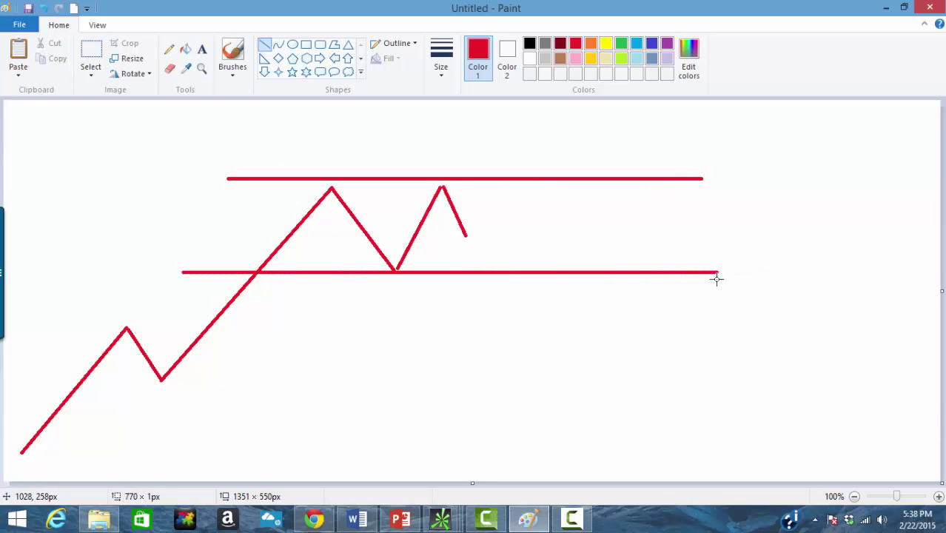
# Add a black right arrow pointing to the caption 'Iron Condor should build profit'.
pyautogui.click(319, 58)
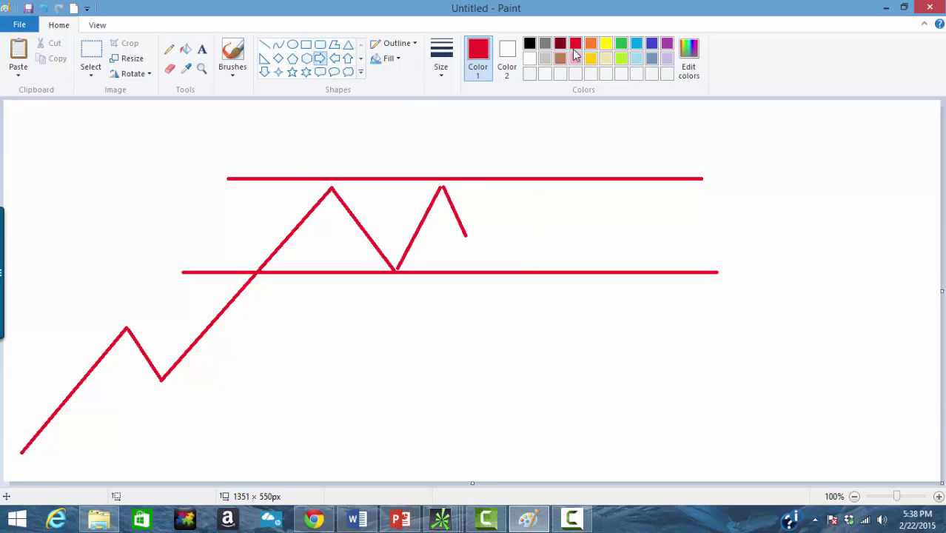
pyautogui.click(529, 44)
pyautogui.moveTo(484, 203); pyautogui.dragTo(644, 243)
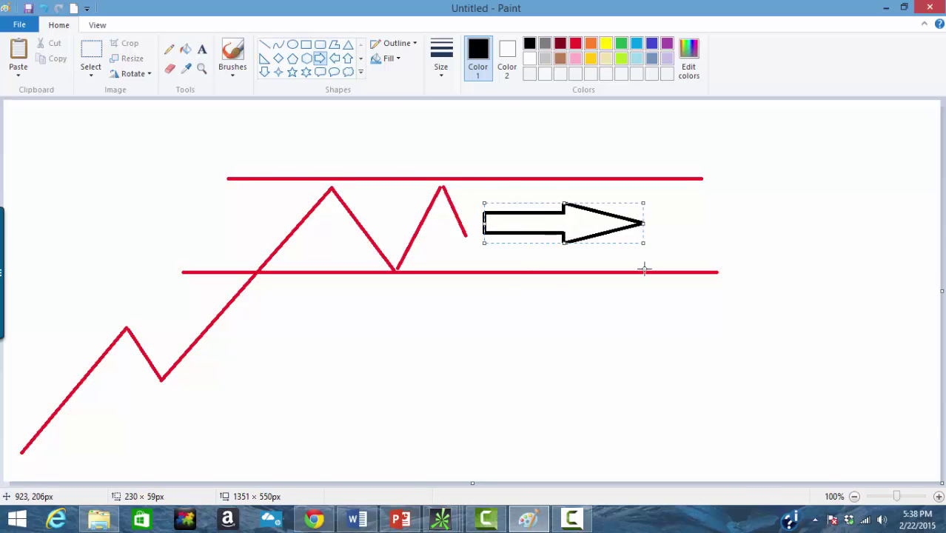
pyautogui.click(202, 49)
pyautogui.click(729, 222)
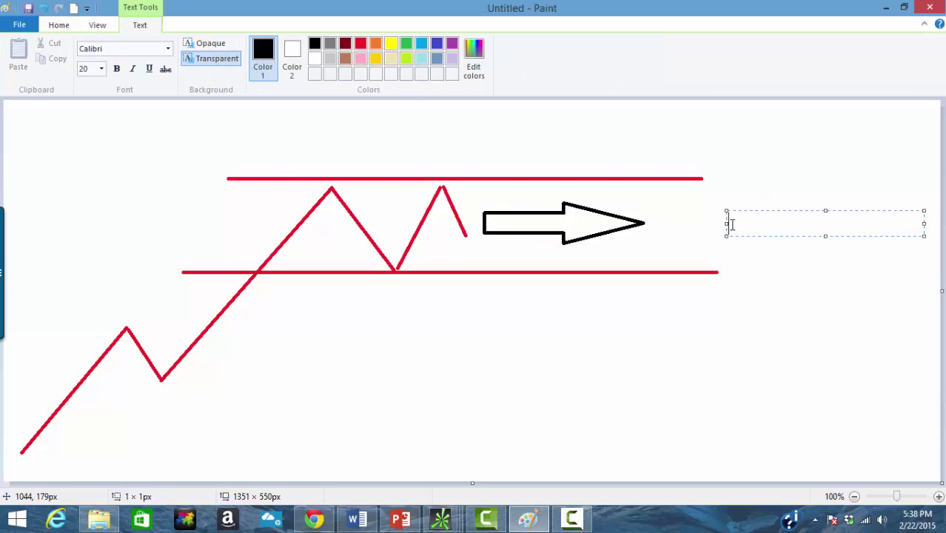
pyautogui.write('Iron Condor')
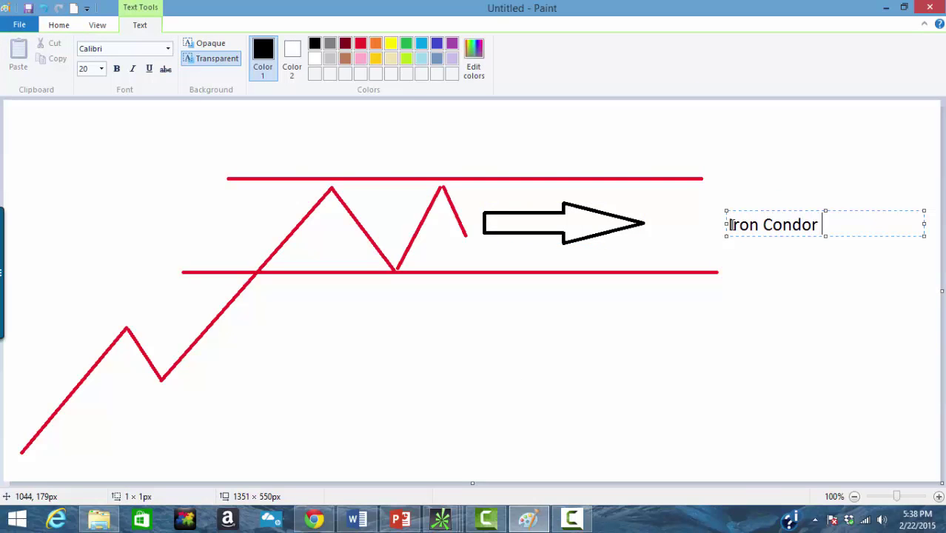
pyautogui.write(' should build profit')
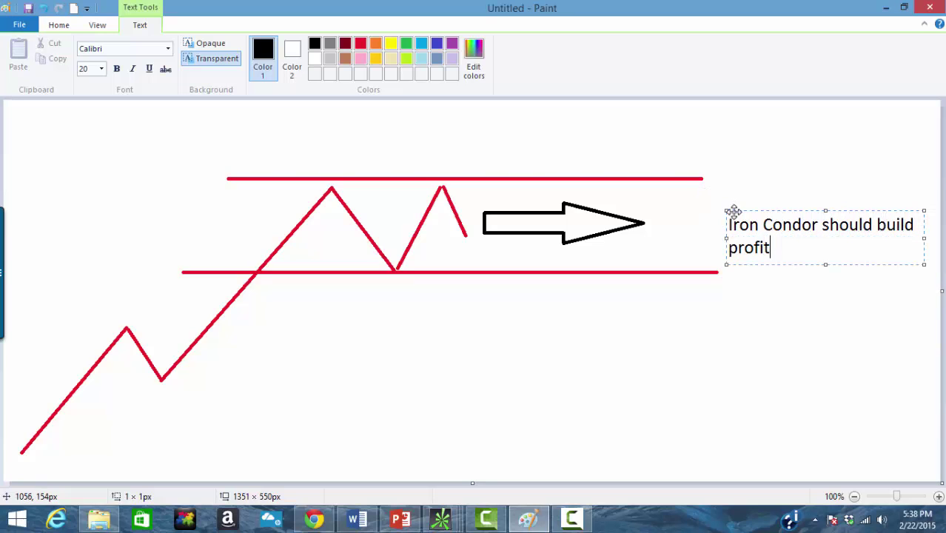
pyautogui.moveTo(725, 210); pyautogui.dragTo(681, 197)
pyautogui.moveTo(681, 233); pyautogui.dragTo(663, 248)
pyautogui.click(504, 456)
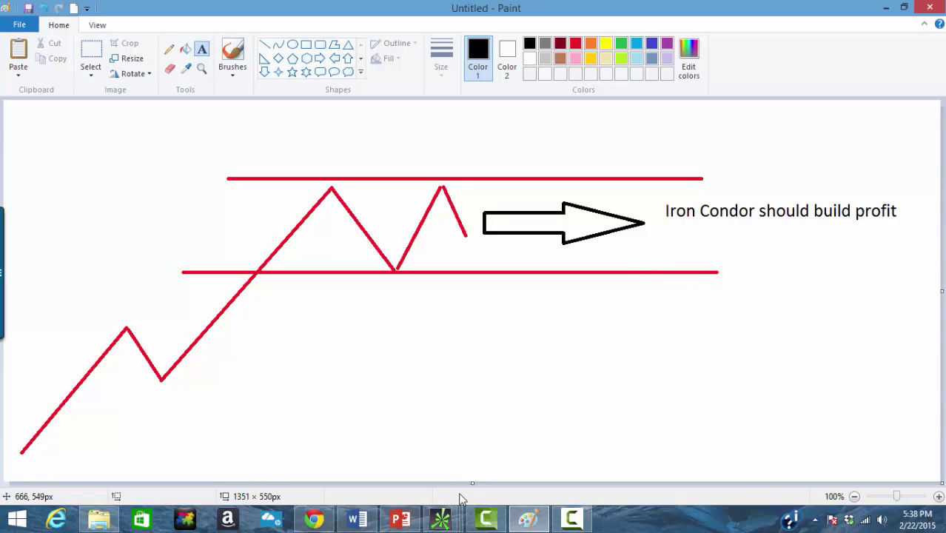
# Bring up thinkorswim's main window showing the simulated Iron Condor trade.
pyautogui.click(443, 518)
pyautogui.click(457, 444)
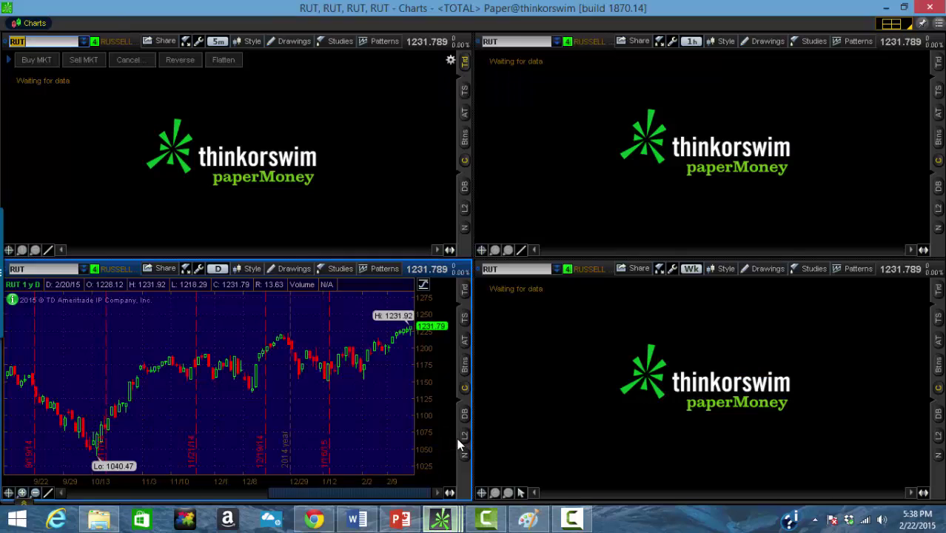
pyautogui.click(442, 518)
pyautogui.click(277, 453)
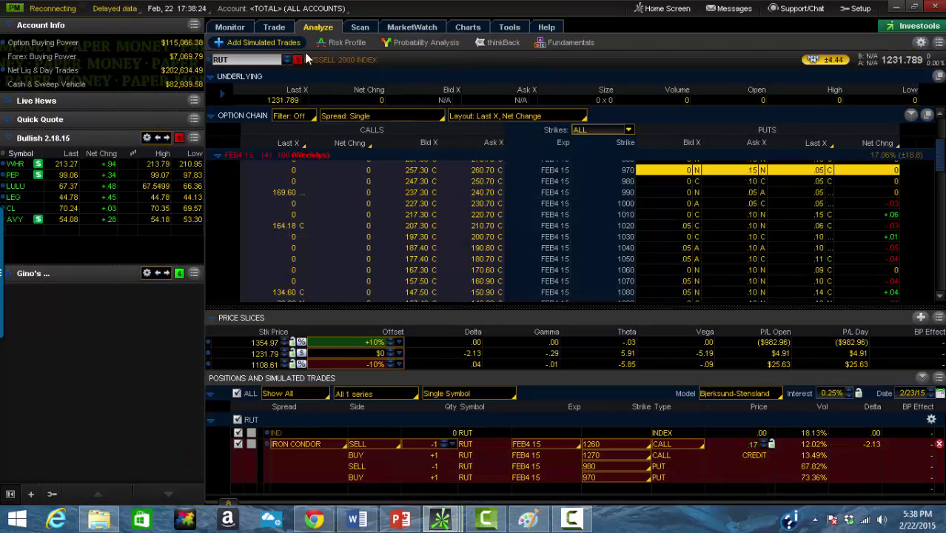
# Zoom the RUT chart to August–March and draw horizontal lines near 1220 and 1249.
pyautogui.hotkey('alt', 'Tab')
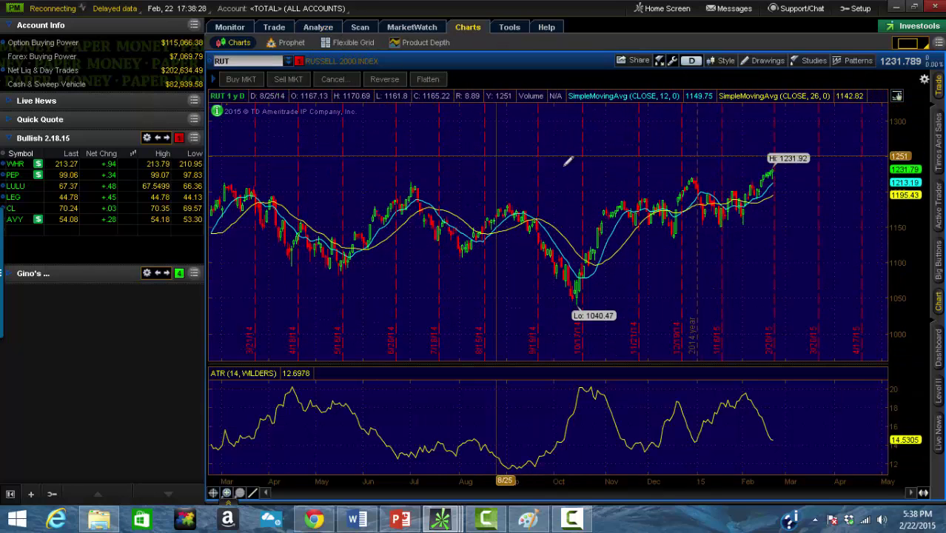
pyautogui.moveTo(496, 153); pyautogui.dragTo(844, 229)
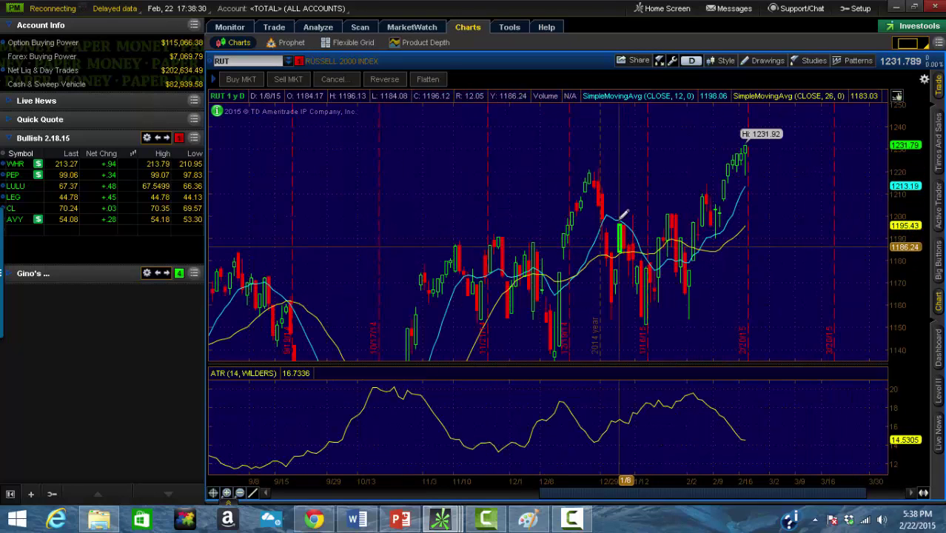
pyautogui.click(523, 170)
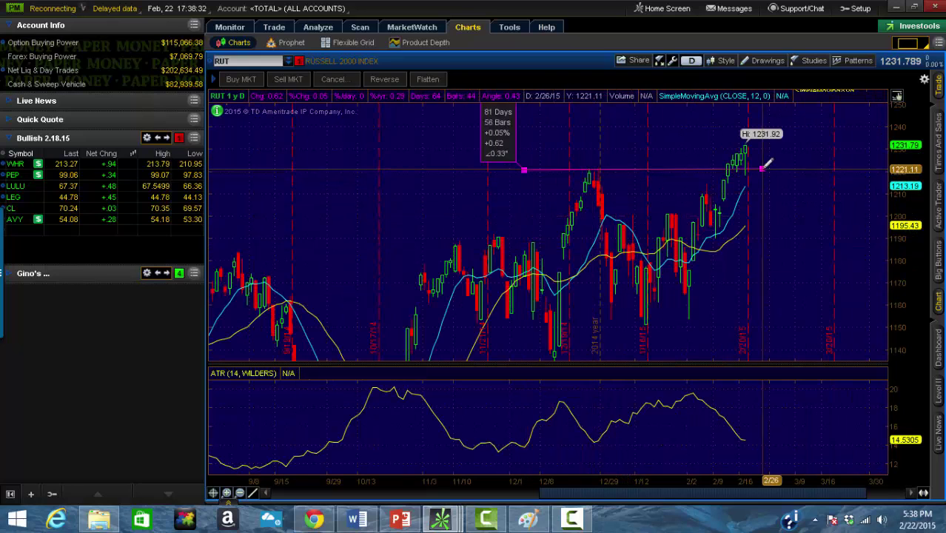
pyautogui.click(763, 170)
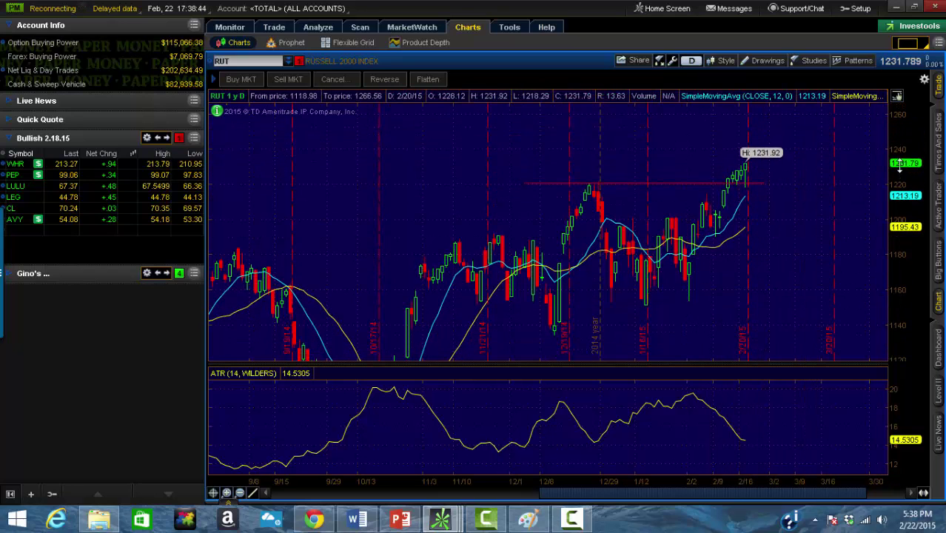
pyautogui.click(713, 129)
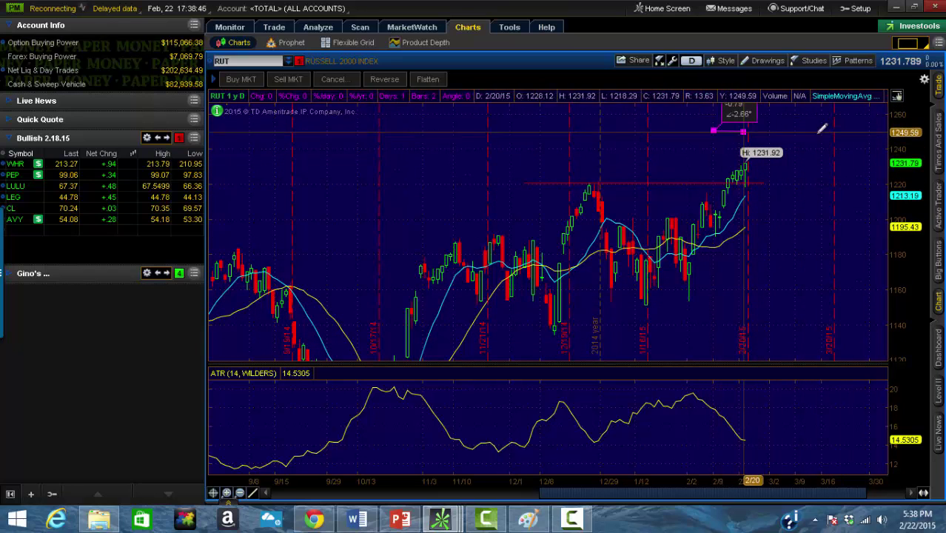
pyautogui.click(882, 128)
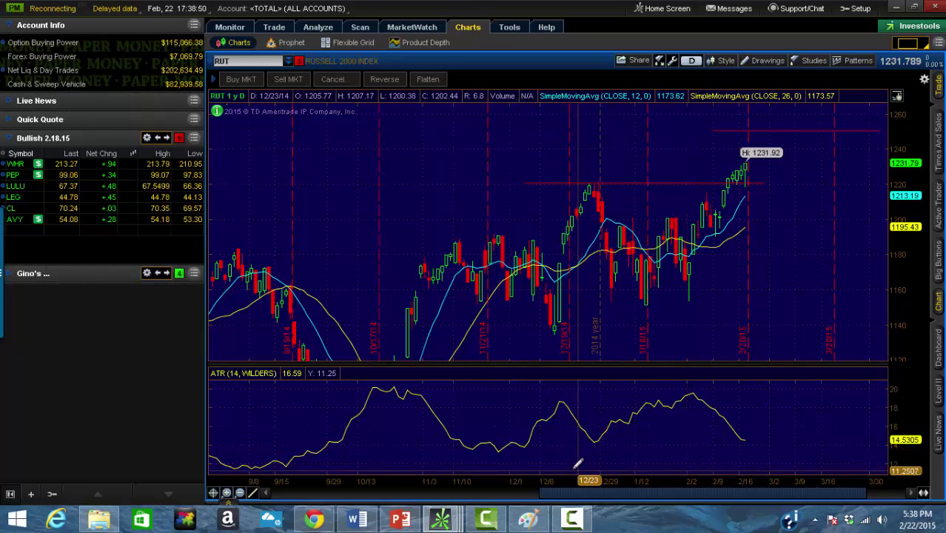
# Cancel File > New to keep the sketch, then launch a second, blank Paint window.
pyautogui.click(528, 518)
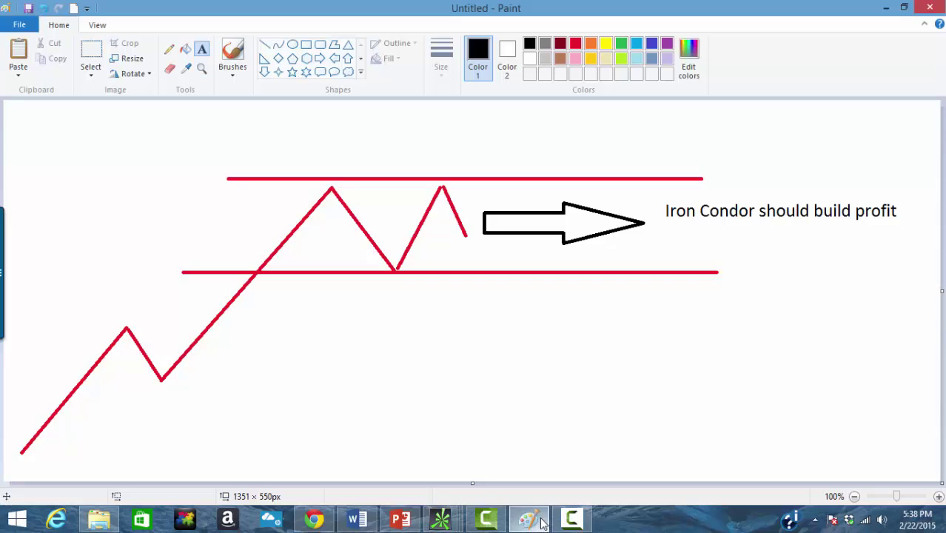
pyautogui.click(20, 24)
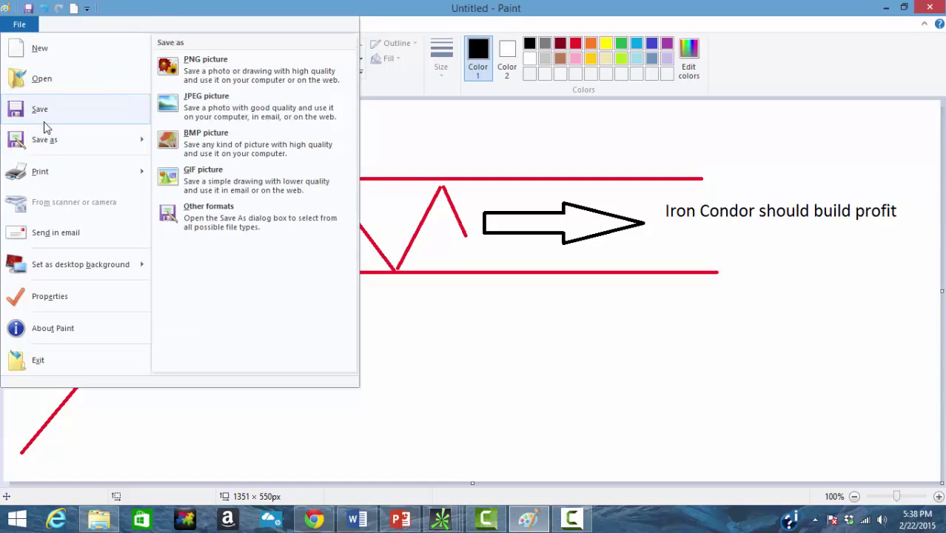
pyautogui.click(63, 58)
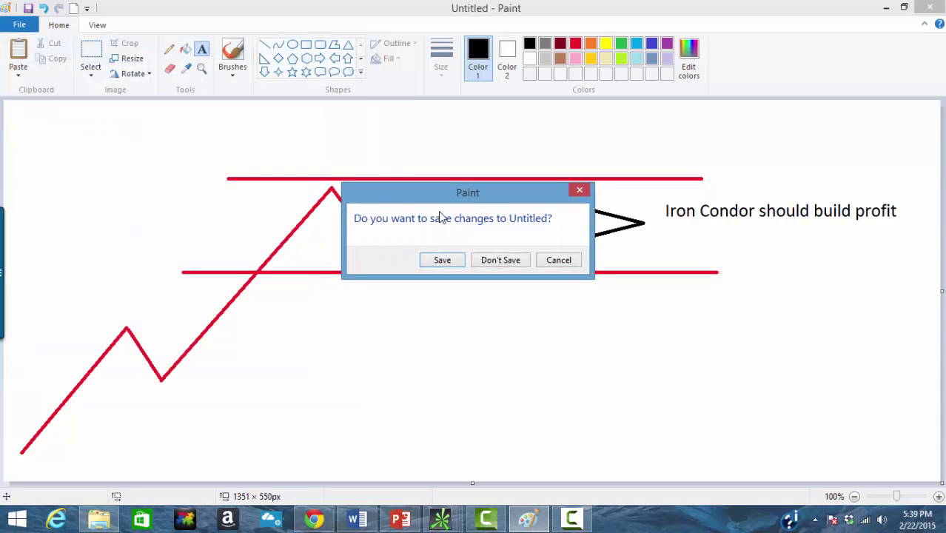
pyautogui.click(558, 261)
pyautogui.rightClick(528, 519)
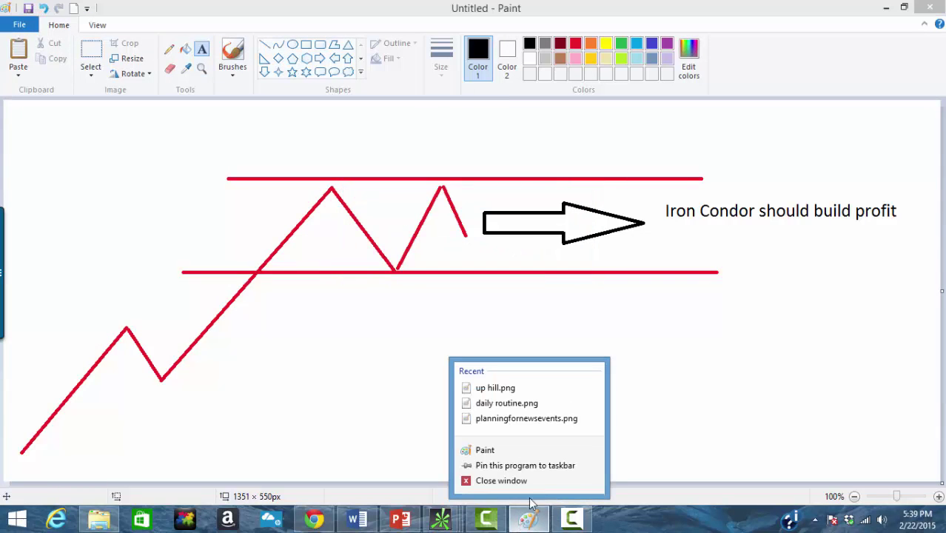
pyautogui.click(527, 450)
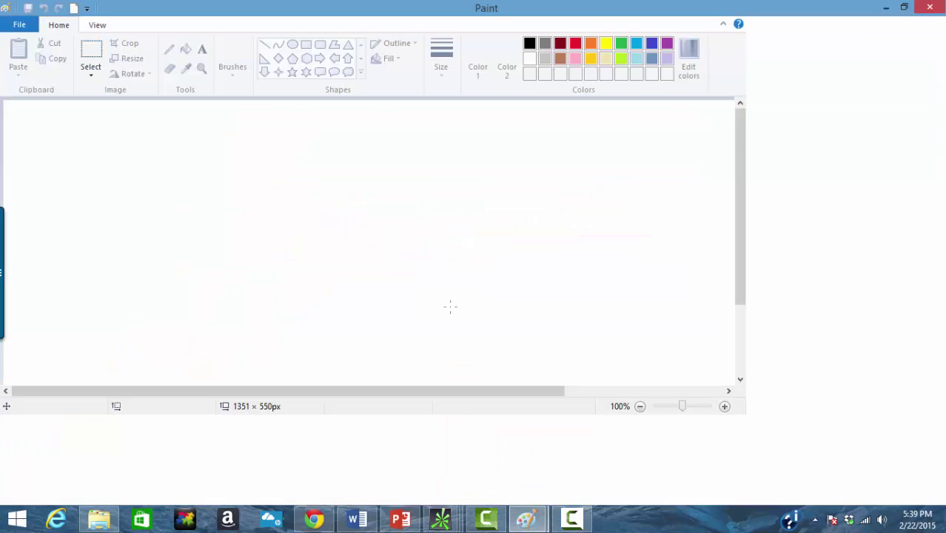
pyautogui.click(265, 45)
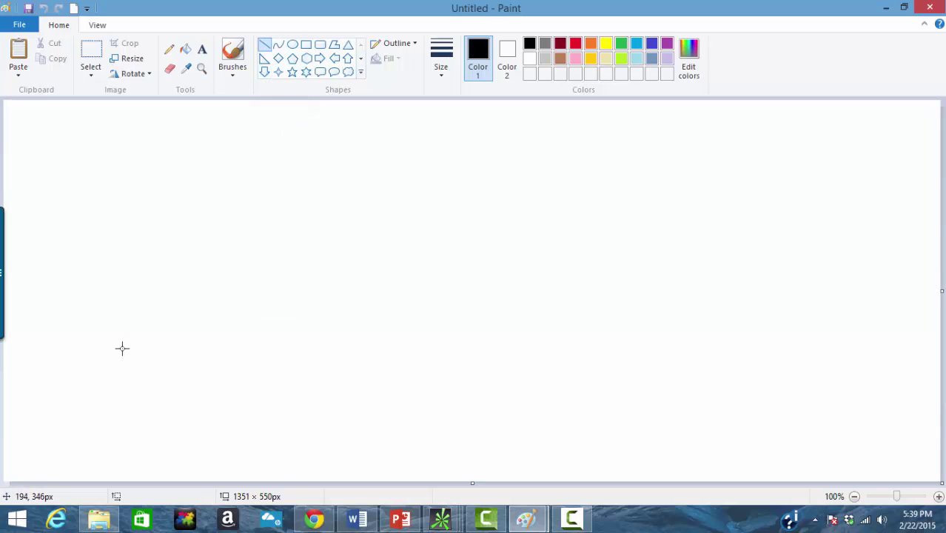
# Draw the bull put payoff: lower flat line, rising diagonal, upper flat line.
pyautogui.moveTo(36, 384)
pyautogui.mouseDown()
pyautogui.moveTo(115, 387)
pyautogui.moveTo(148, 350)
pyautogui.moveTo(137, 359)
pyautogui.mouseUp()
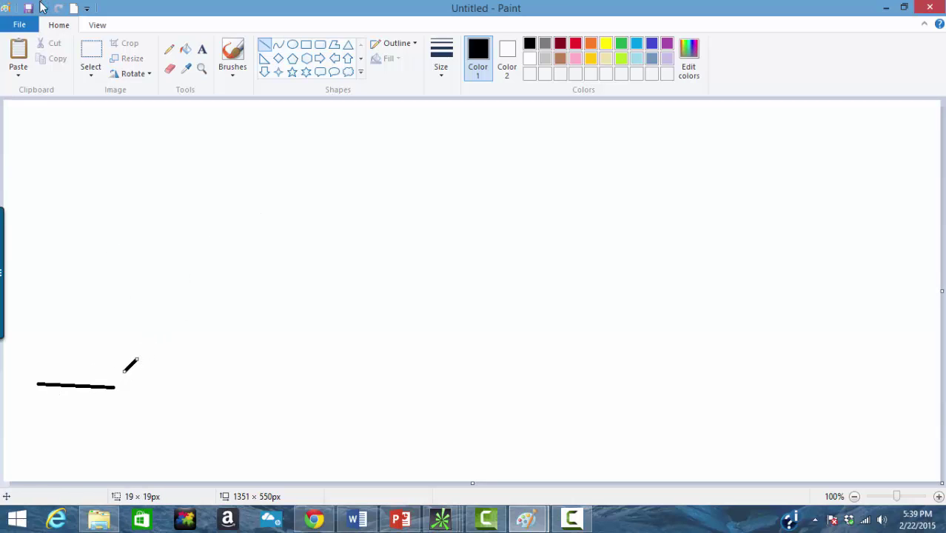
pyautogui.click(43, 8)
pyautogui.click(43, 8)
pyautogui.moveTo(13, 367); pyautogui.dragTo(160, 367)
pyautogui.moveTo(284, 180)
pyautogui.mouseDown()
pyautogui.moveTo(198, 360)
pyautogui.moveTo(161, 367)
pyautogui.mouseUp()
pyautogui.moveTo(465, 187); pyautogui.dragTo(283, 183)
pyautogui.click(163, 195)
# Label the payoff corners +1 Put and -1 Put, with text size 20.
pyautogui.click(202, 52)
pyautogui.click(139, 388)
pyautogui.write('a')
pyautogui.click(266, 167)
pyautogui.click(255, 158)
pyautogui.write('-1 Put')
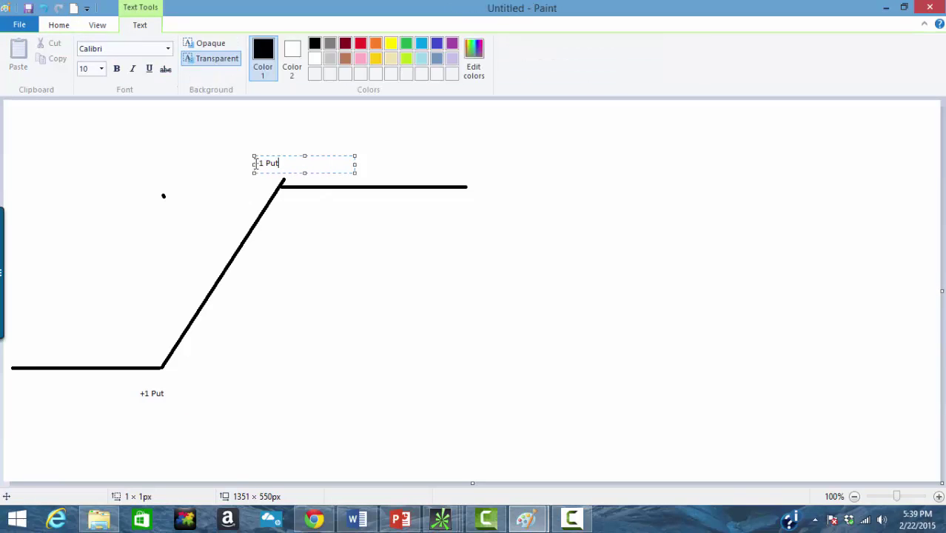
pyautogui.click(100, 69)
pyautogui.click(85, 179)
pyautogui.moveTo(285, 162); pyautogui.dragTo(215, 159)
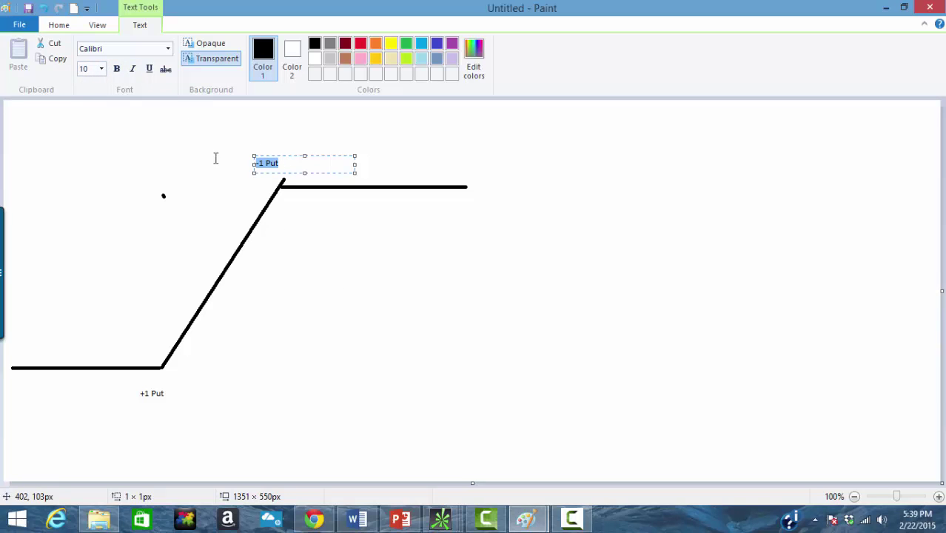
pyautogui.click(101, 69)
pyautogui.click(88, 179)
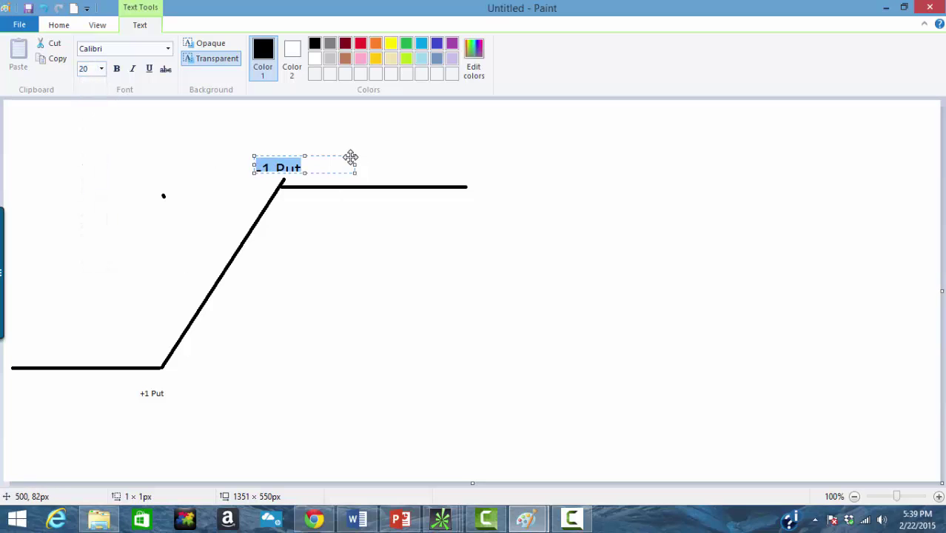
pyautogui.moveTo(359, 151); pyautogui.dragTo(371, 145)
pyautogui.click(353, 300)
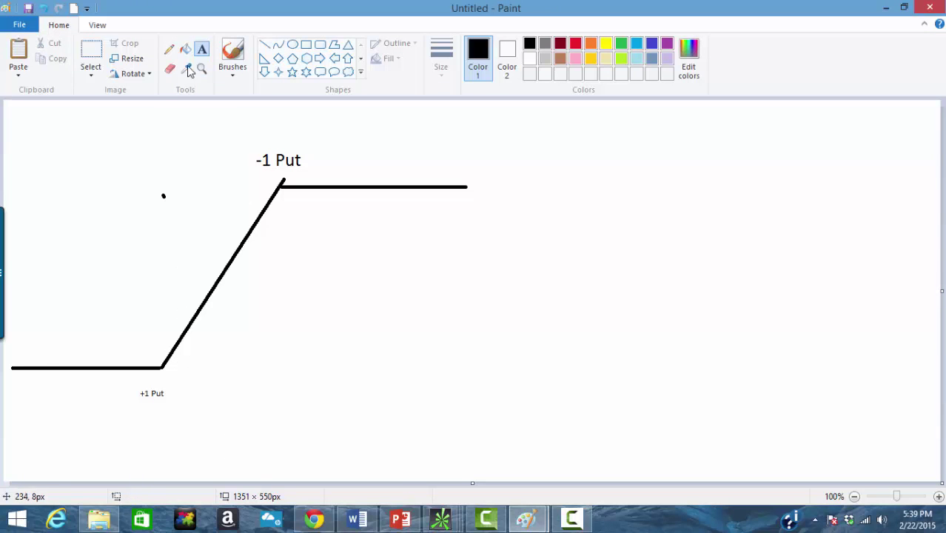
# Draw a long horizontal zero line and add Reward, Risk and Bull Put Spread labels.
pyautogui.click(264, 44)
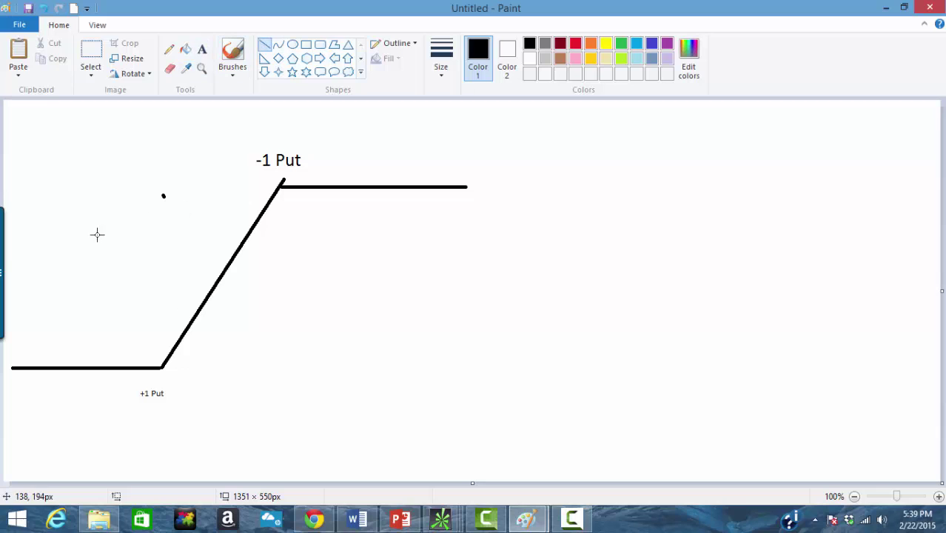
pyautogui.moveTo(41, 233)
pyautogui.mouseDown()
pyautogui.moveTo(570, 240)
pyautogui.moveTo(567, 232)
pyautogui.mouseUp()
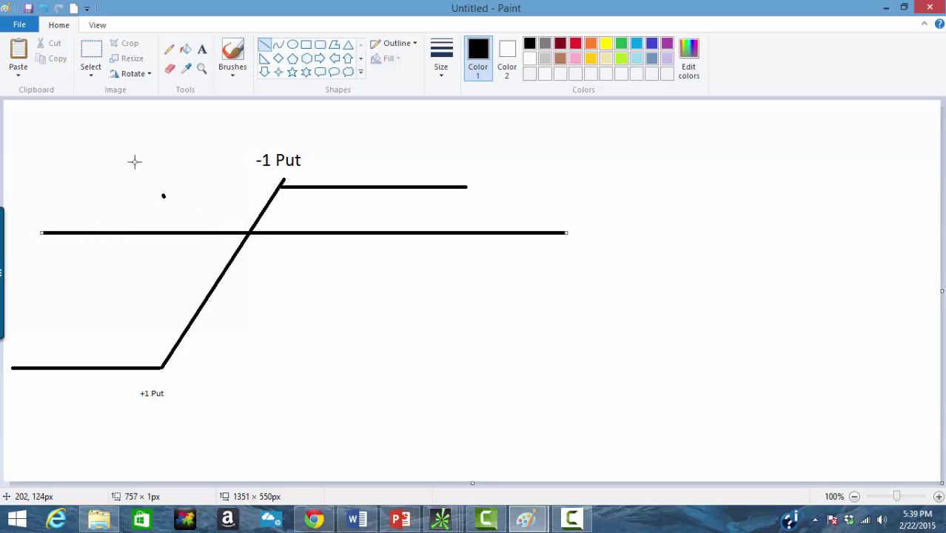
pyautogui.click(202, 49)
pyautogui.click(342, 210)
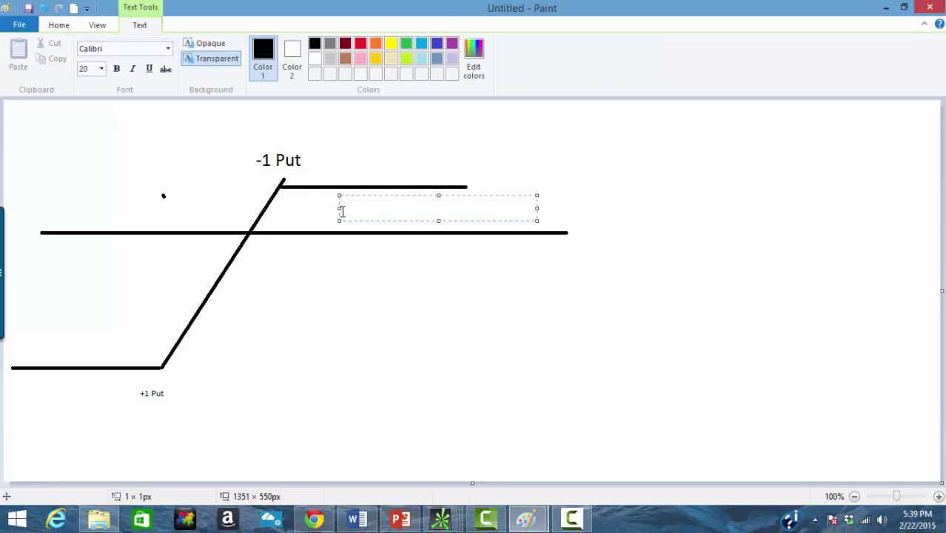
pyautogui.write('Reward')
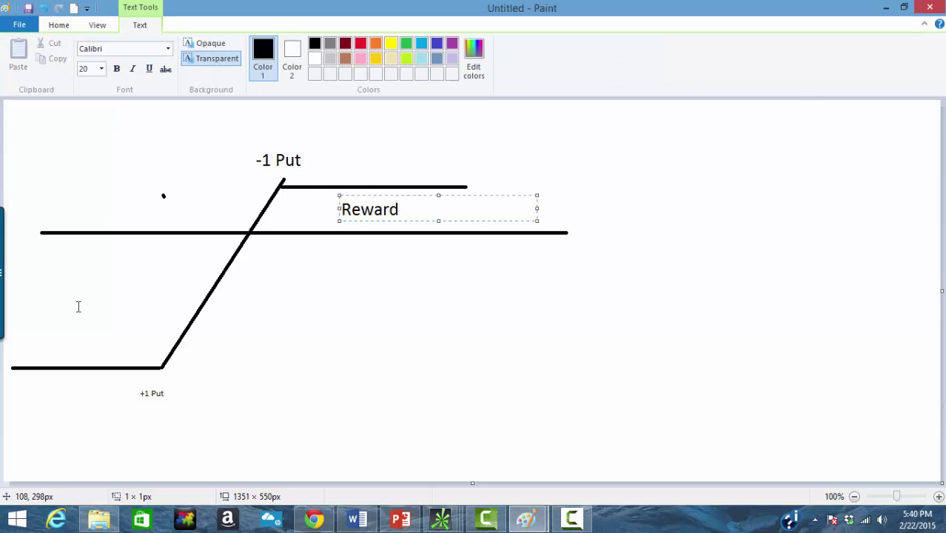
pyautogui.click(75, 289)
pyautogui.write('Risk')
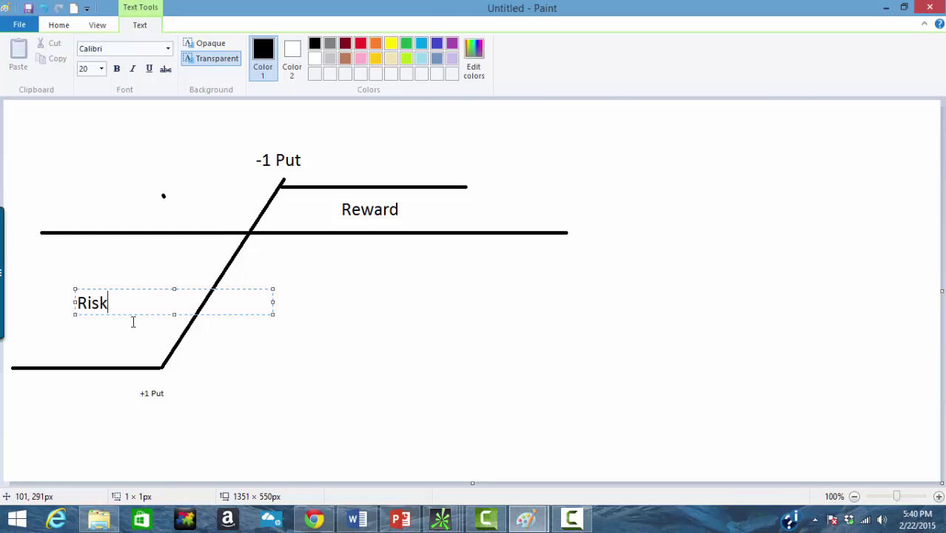
pyautogui.click(268, 307)
pyautogui.click(281, 283)
pyautogui.write('Bull Put Spread')
pyautogui.click(403, 364)
# Draw an indigo vertical divider to the right of the bull put diagram.
pyautogui.click(265, 44)
pyautogui.moveTo(490, 157)
pyautogui.mouseDown()
pyautogui.moveTo(489, 331)
pyautogui.moveTo(488, 292)
pyautogui.mouseUp()
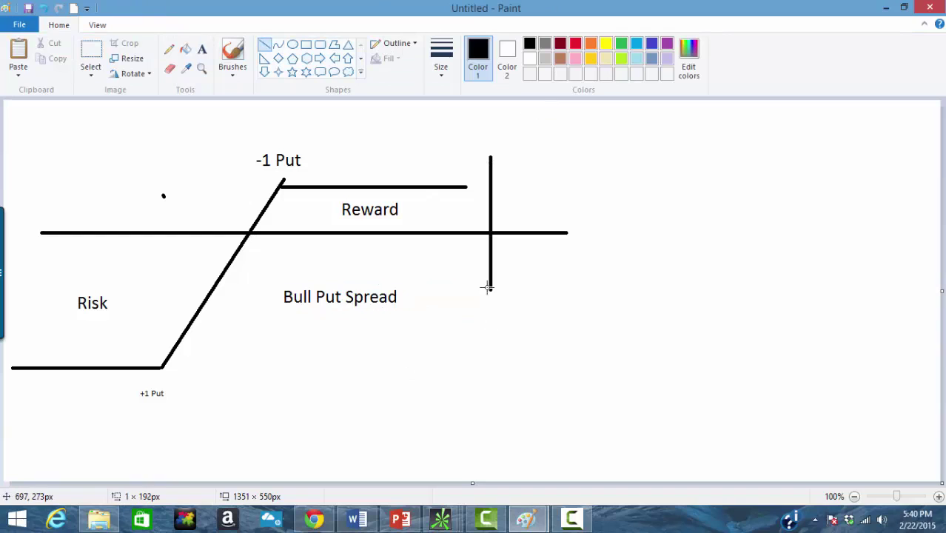
pyautogui.click(621, 43)
pyautogui.click(636, 42)
pyautogui.click(651, 43)
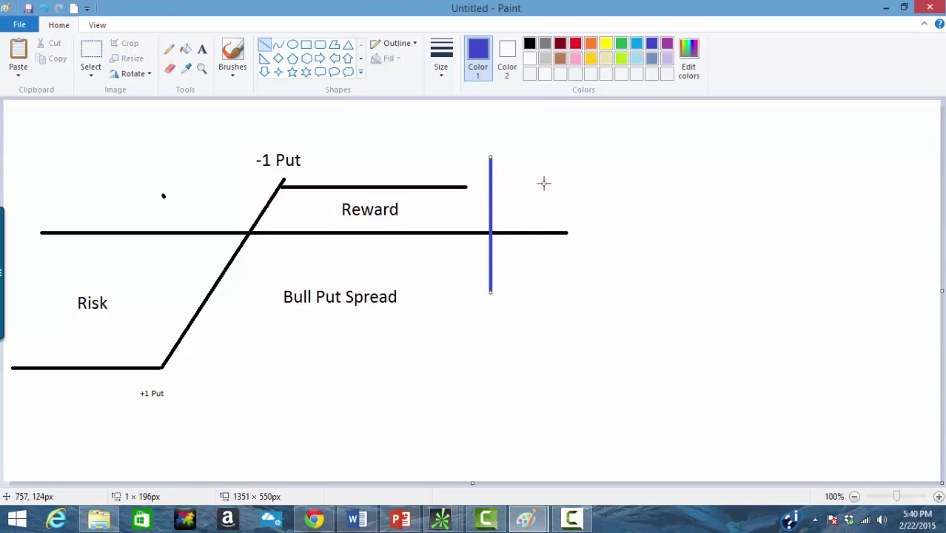
# Draw the purple call payoff: upper flat line, descending diagonal, zero line, bottom flat line.
pyautogui.click(666, 43)
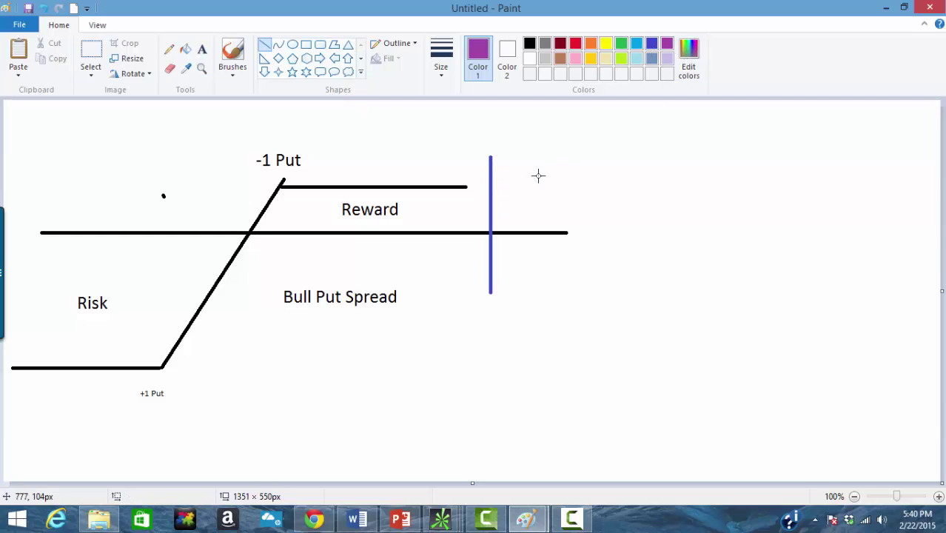
pyautogui.moveTo(498, 186); pyautogui.dragTo(768, 187)
pyautogui.moveTo(861, 384); pyautogui.dragTo(767, 187)
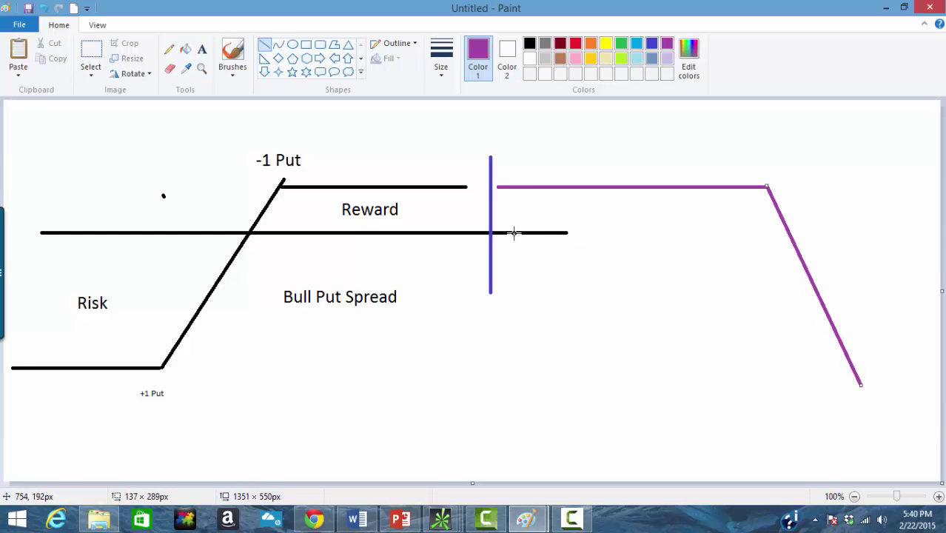
pyautogui.moveTo(567, 230); pyautogui.dragTo(899, 230)
pyautogui.moveTo(925, 384); pyautogui.dragTo(860, 384)
pyautogui.click(666, 417)
# Label the purple payoff '-1 call' at the top and '+ 1 Call' at the bottom.
pyautogui.click(202, 49)
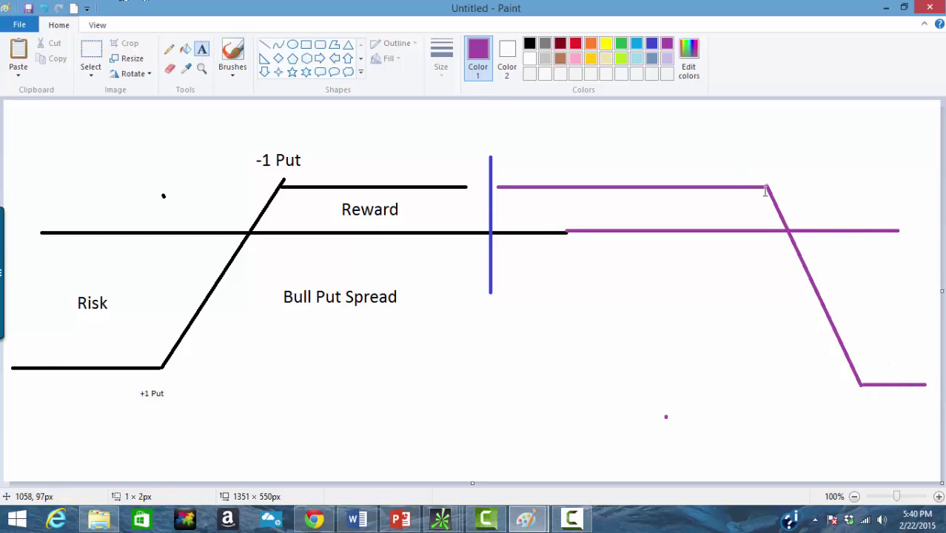
pyautogui.click(739, 152)
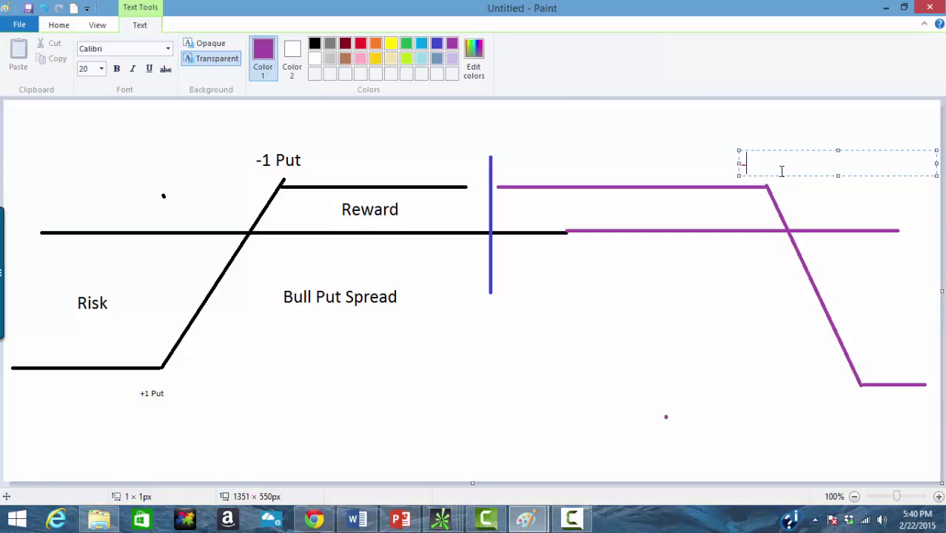
pyautogui.write('-1 call')
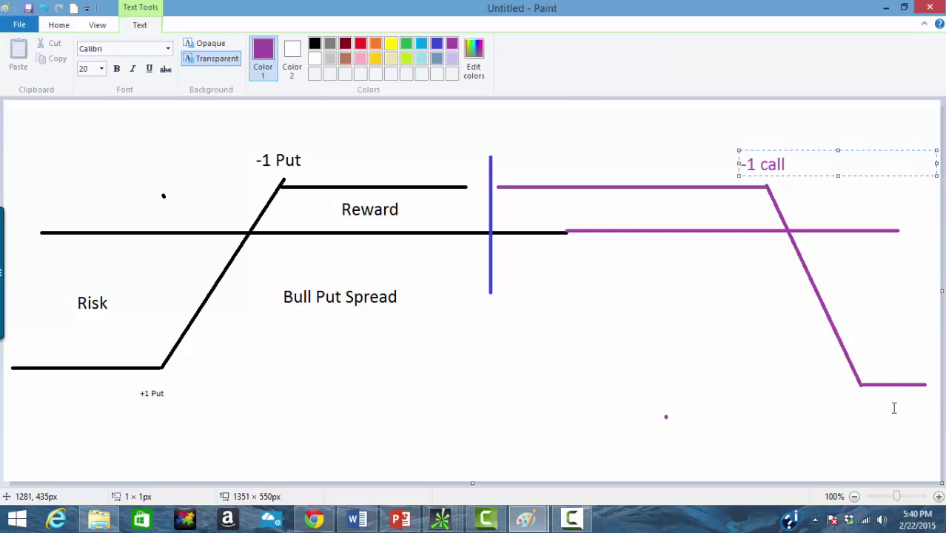
pyautogui.click(818, 416)
pyautogui.click(819, 413)
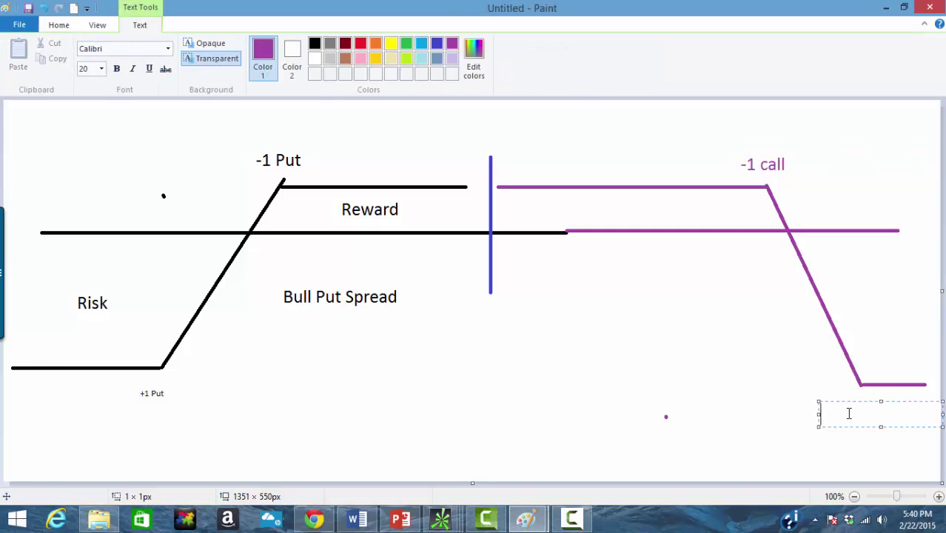
pyautogui.write('+ 1 Call')
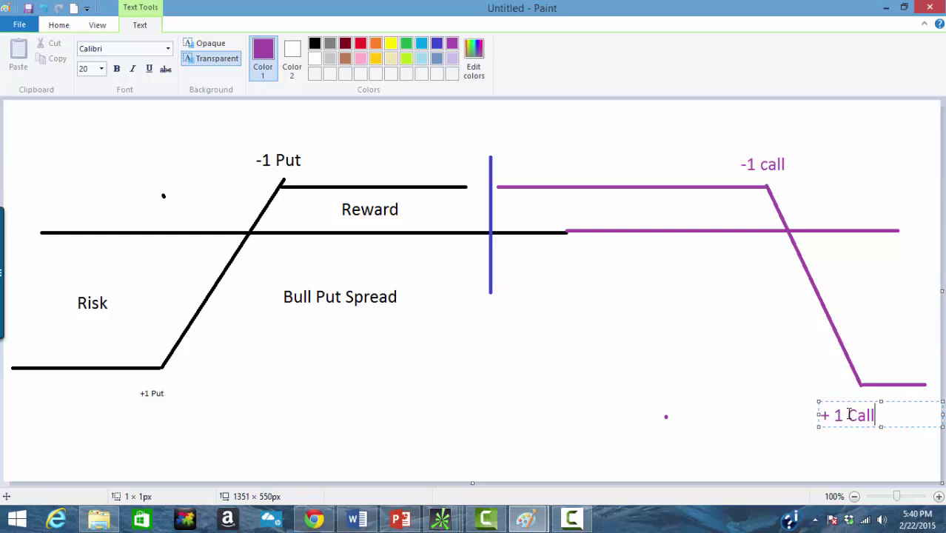
pyautogui.click(798, 412)
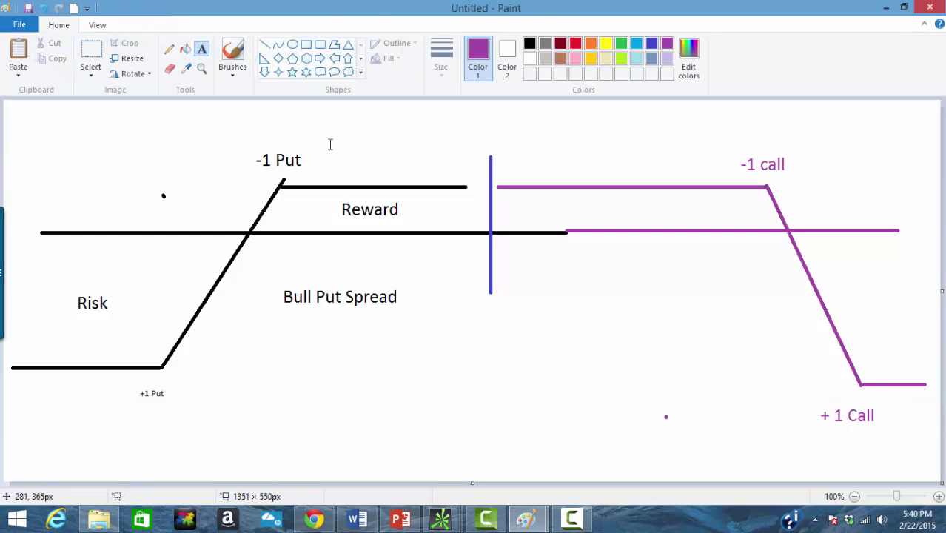
# Draw red rectangles around the +1 Put, -1 Put, -1 call and + 1 Call labels.
pyautogui.click(306, 44)
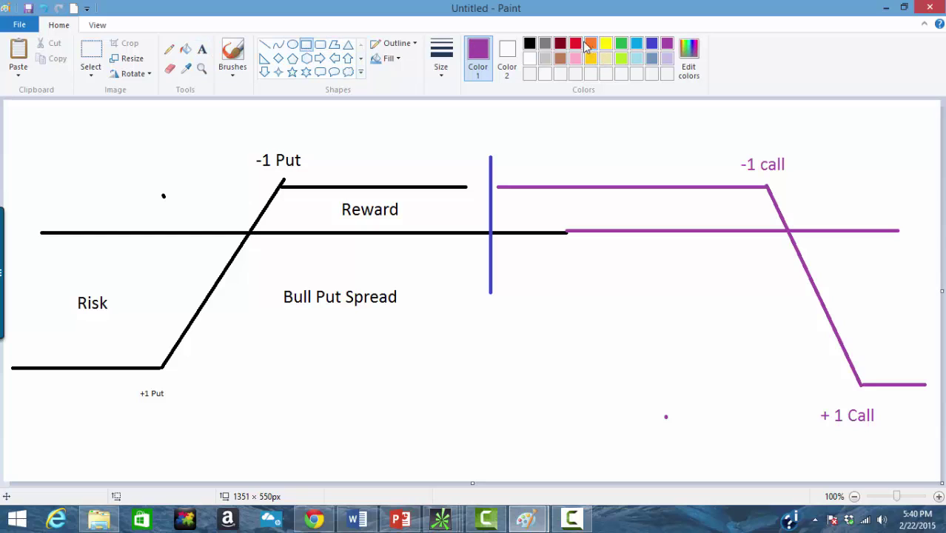
pyautogui.click(576, 43)
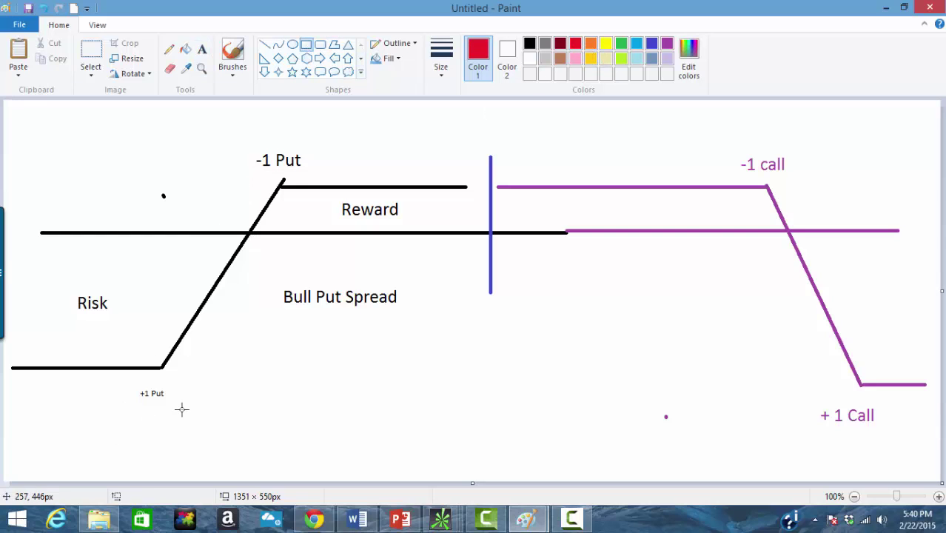
pyautogui.moveTo(179, 410); pyautogui.dragTo(127, 380)
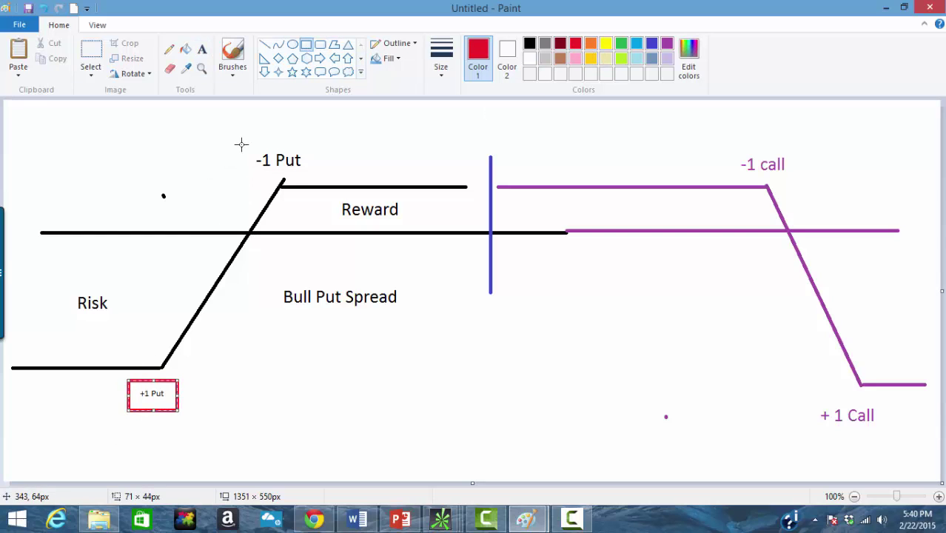
pyautogui.moveTo(240, 144); pyautogui.dragTo(321, 175)
pyautogui.moveTo(723, 141)
pyautogui.mouseDown()
pyautogui.moveTo(810, 186)
pyautogui.moveTo(803, 181)
pyautogui.mouseUp()
pyautogui.moveTo(796, 398); pyautogui.dragTo(901, 438)
# Add the red caption 'Bear Call Spread' beside the purple diagonal.
pyautogui.click(201, 49)
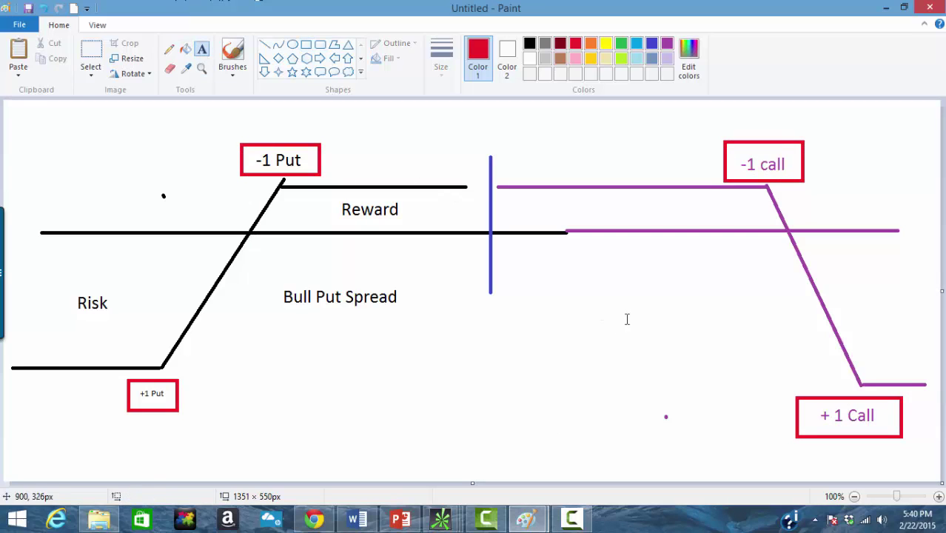
pyautogui.click(567, 290)
pyautogui.write('Bear')
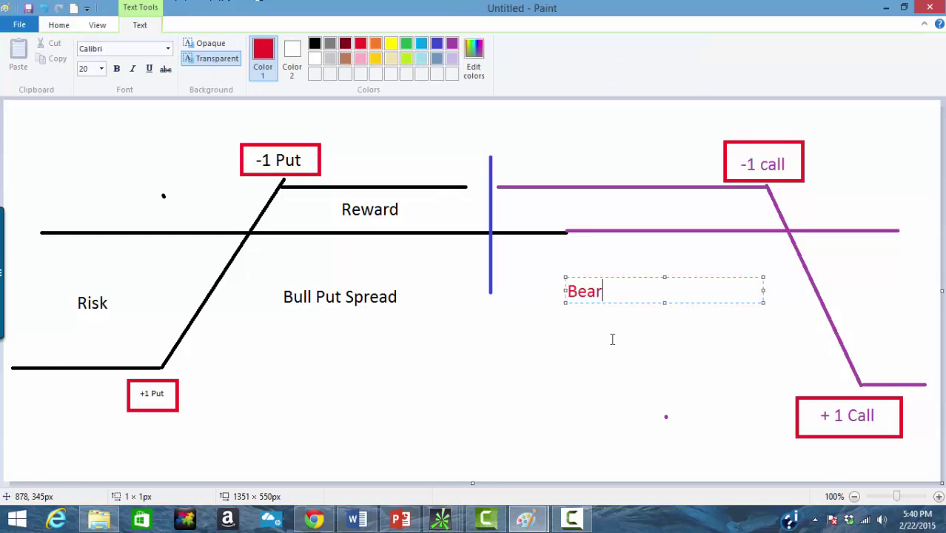
pyautogui.write(' Call Spread')
pyautogui.click(449, 365)
# Draw a red plus and down arrow pointing to an 'Iron Condor Spread' label.
pyautogui.click(266, 46)
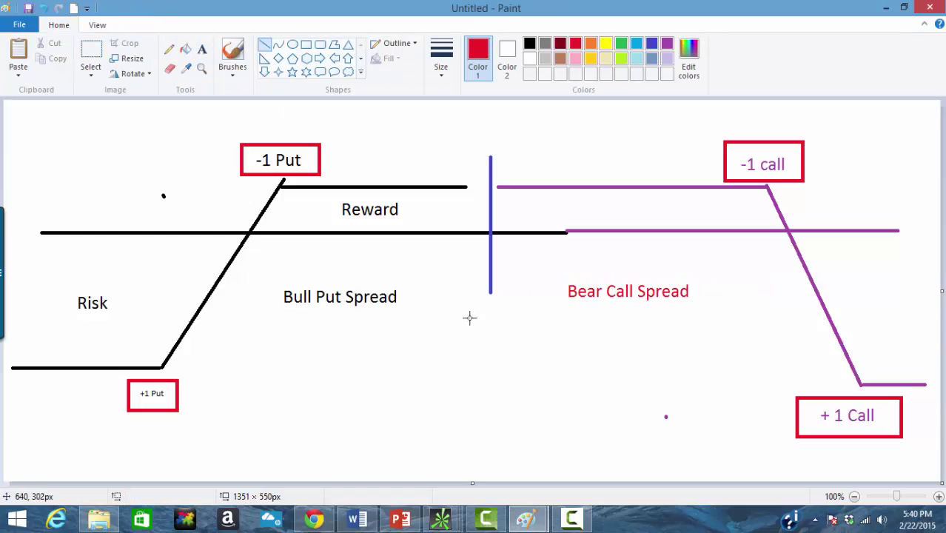
pyautogui.moveTo(474, 305)
pyautogui.mouseDown()
pyautogui.moveTo(475, 338)
pyautogui.moveTo(495, 319)
pyautogui.mouseUp()
pyautogui.click(497, 362)
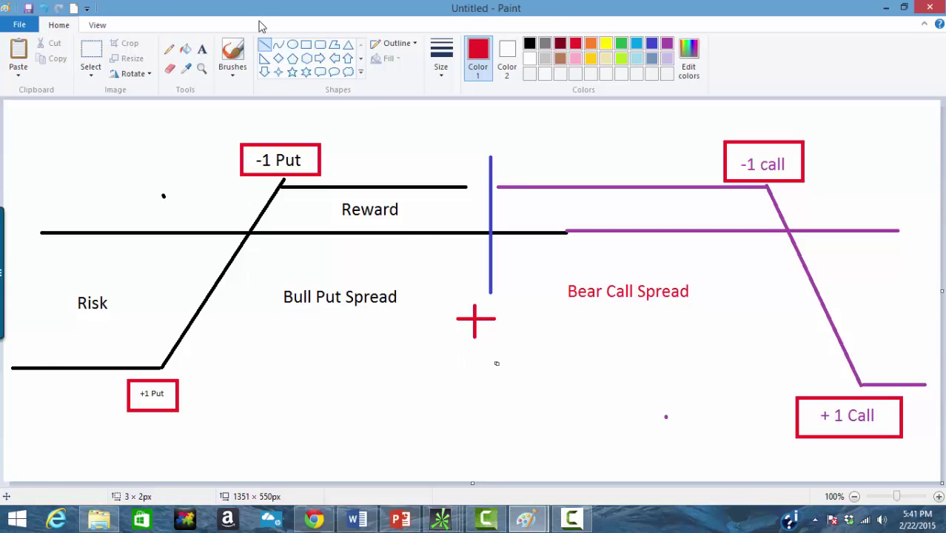
pyautogui.click(267, 72)
pyautogui.moveTo(451, 348); pyautogui.dragTo(503, 426)
pyautogui.click(506, 436)
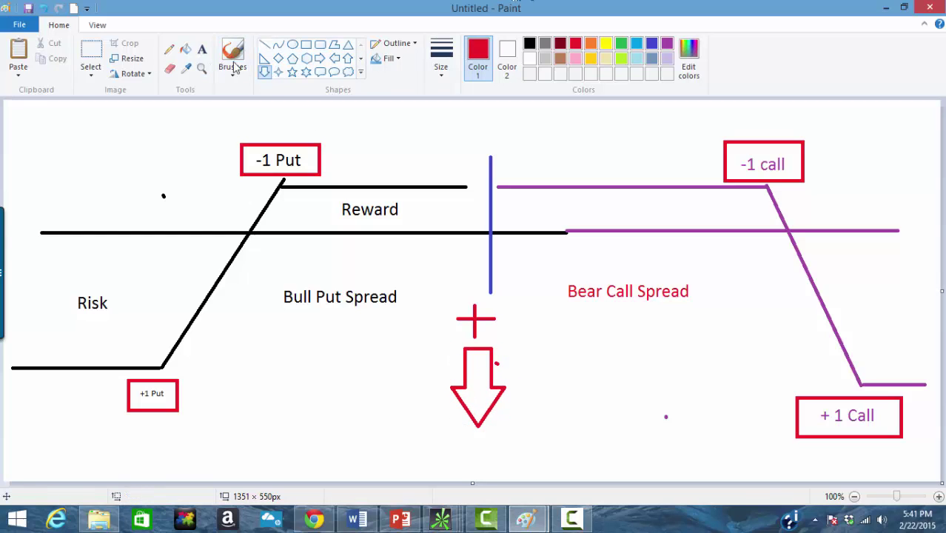
pyautogui.click(203, 52)
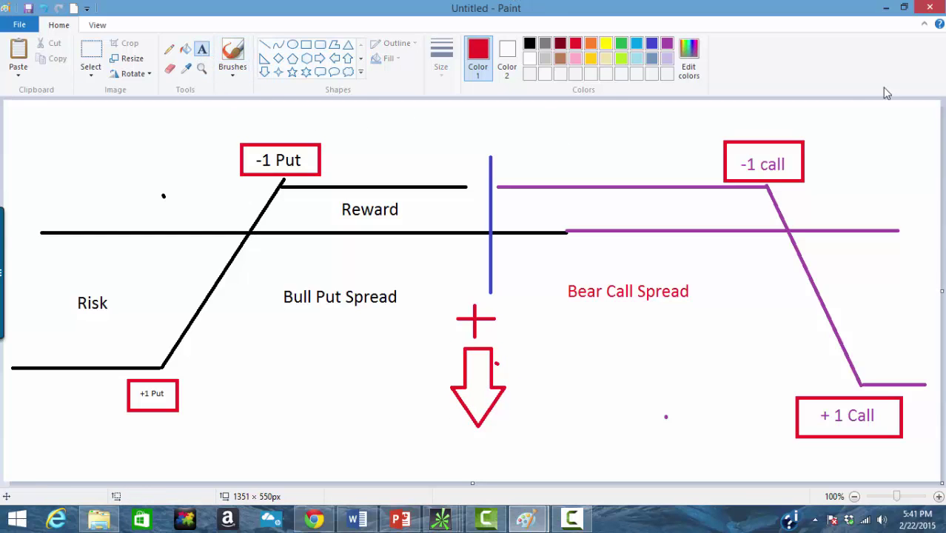
pyautogui.click(376, 433)
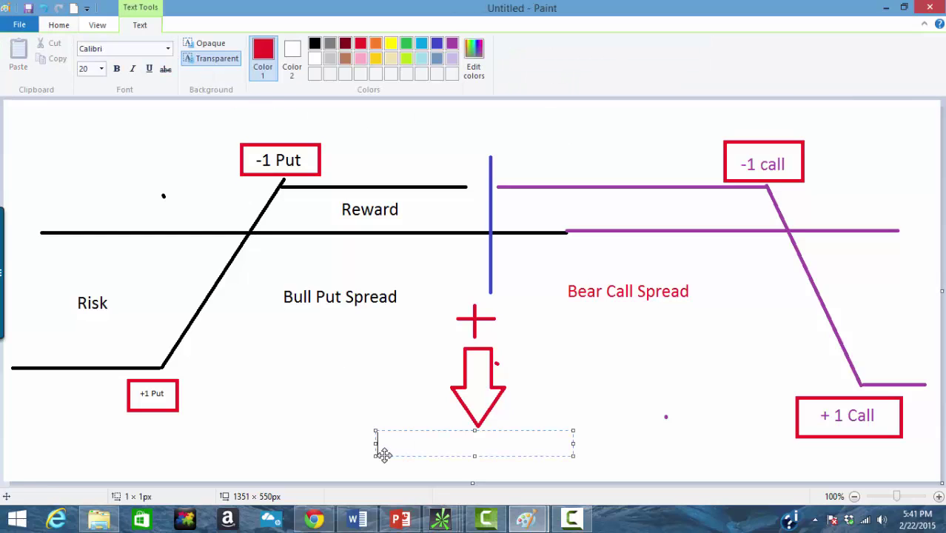
pyautogui.write('Iron Co')
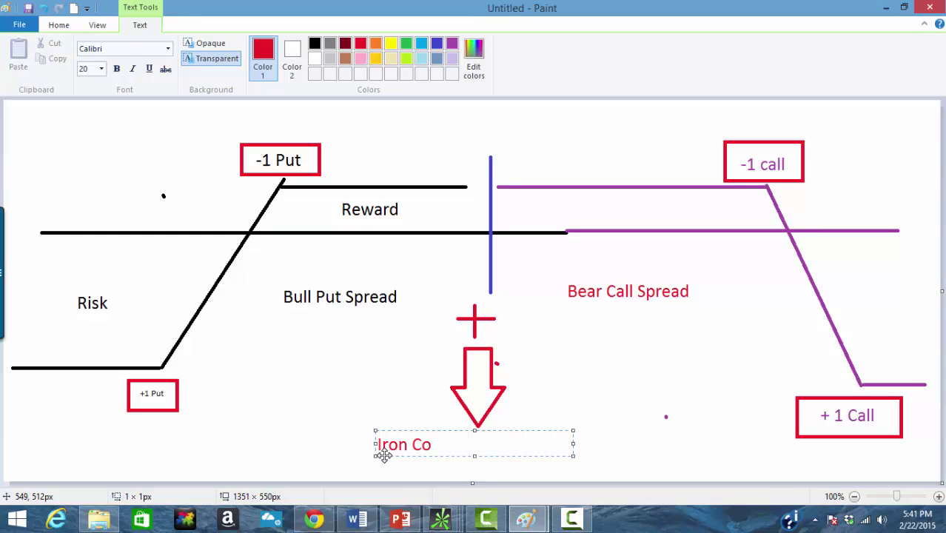
pyautogui.write('ndor Spread')
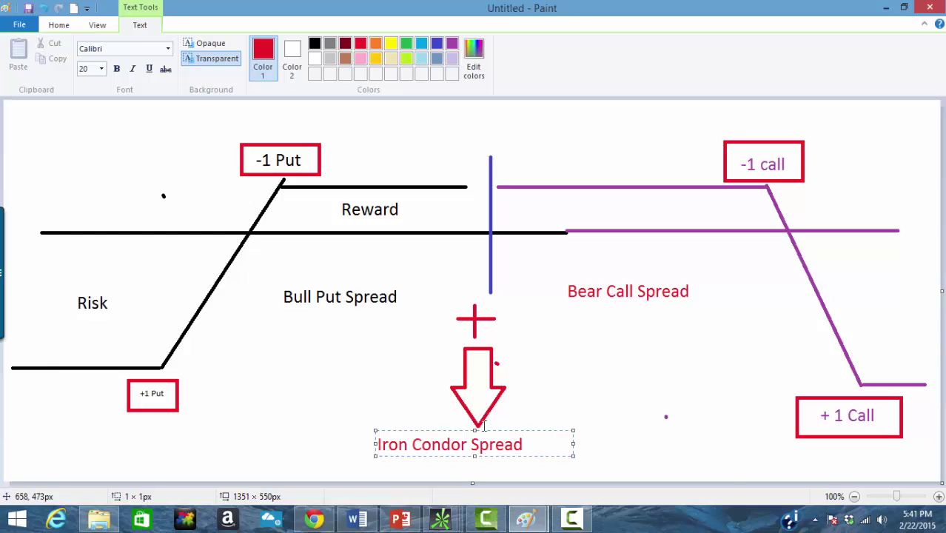
pyautogui.click(789, 400)
# Add Reward and Risk labels to the purple call-side diagram.
pyautogui.click(610, 201)
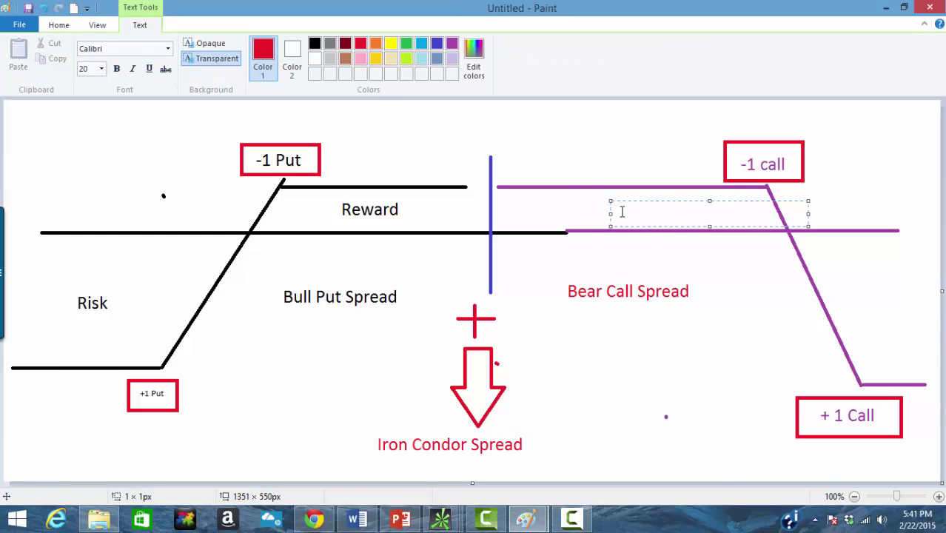
pyautogui.write('Reward')
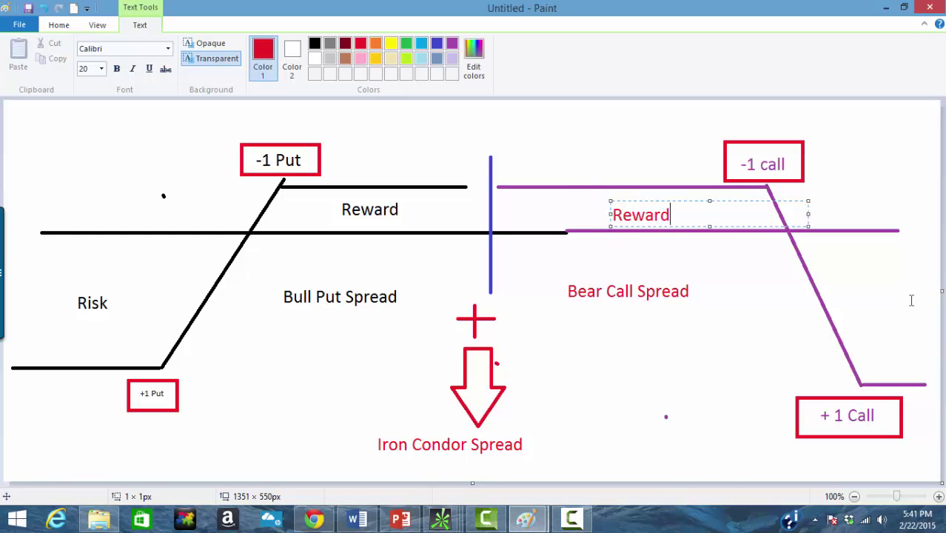
pyautogui.click(860, 309)
pyautogui.click(855, 309)
pyautogui.write('Risk')
pyautogui.click(688, 404)
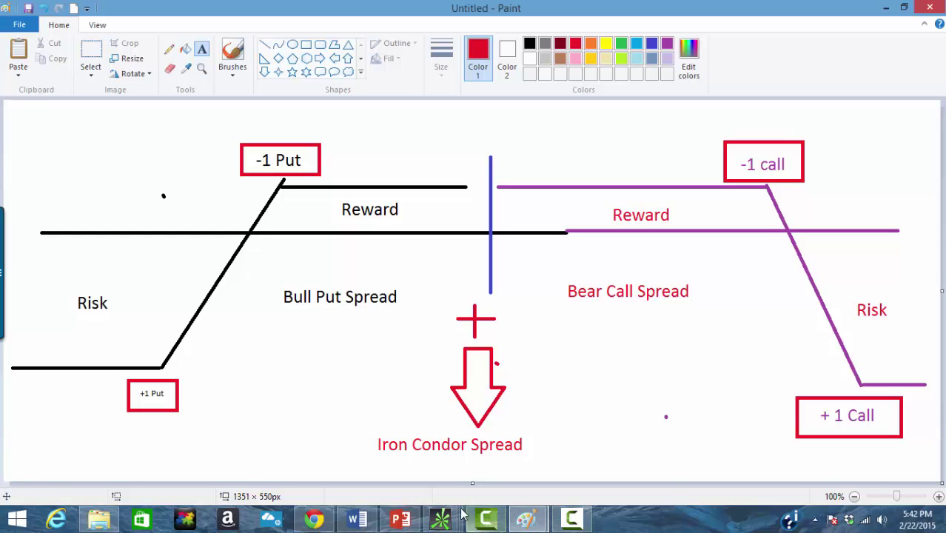
# Open thinkorswim's Analyze tab, enlarge the price slices panel and collapse the FEB4 15 series.
pyautogui.moveTo(441, 520)
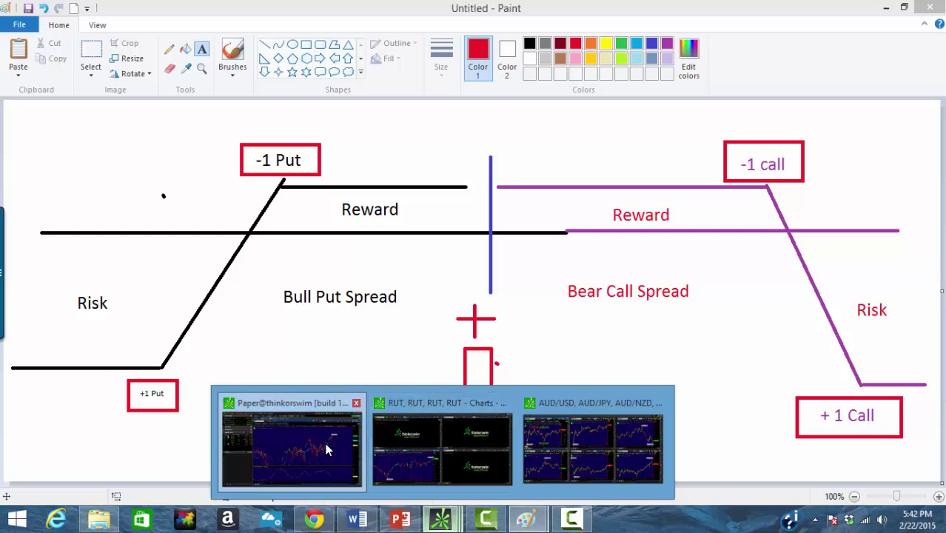
pyautogui.click(481, 453)
pyautogui.click(317, 27)
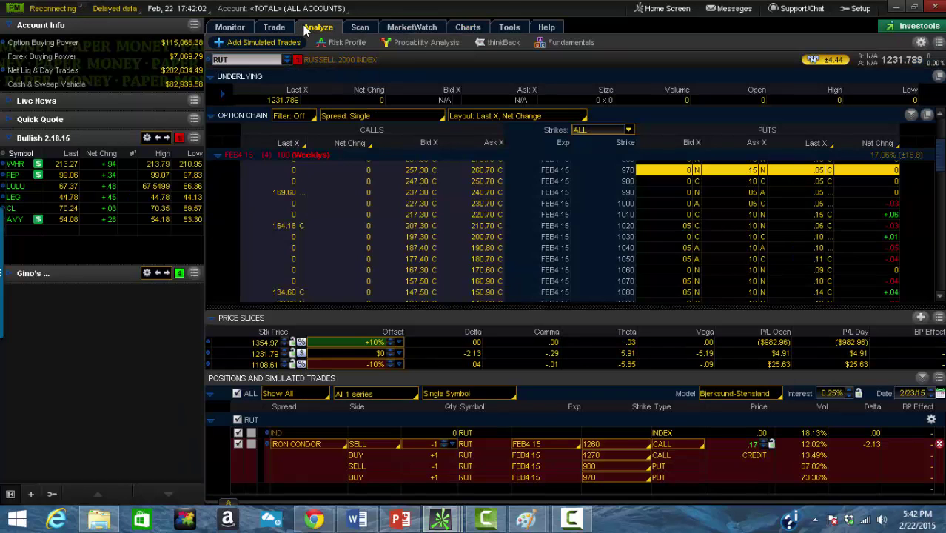
pyautogui.moveTo(521, 305); pyautogui.dragTo(523, 267)
pyautogui.click(219, 156)
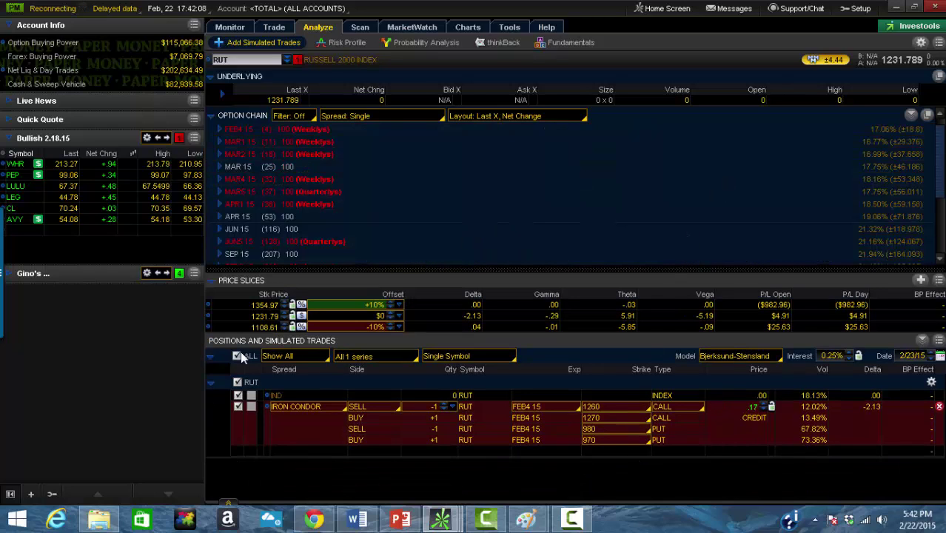
# Delete the +10% and -10% price slices, leaving only the current price.
pyautogui.rightClick(208, 316)
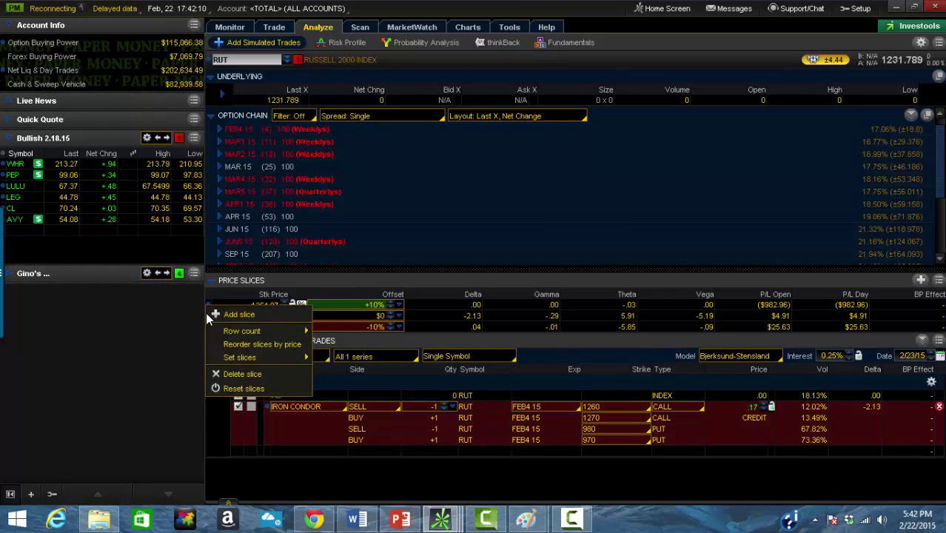
pyautogui.click(238, 373)
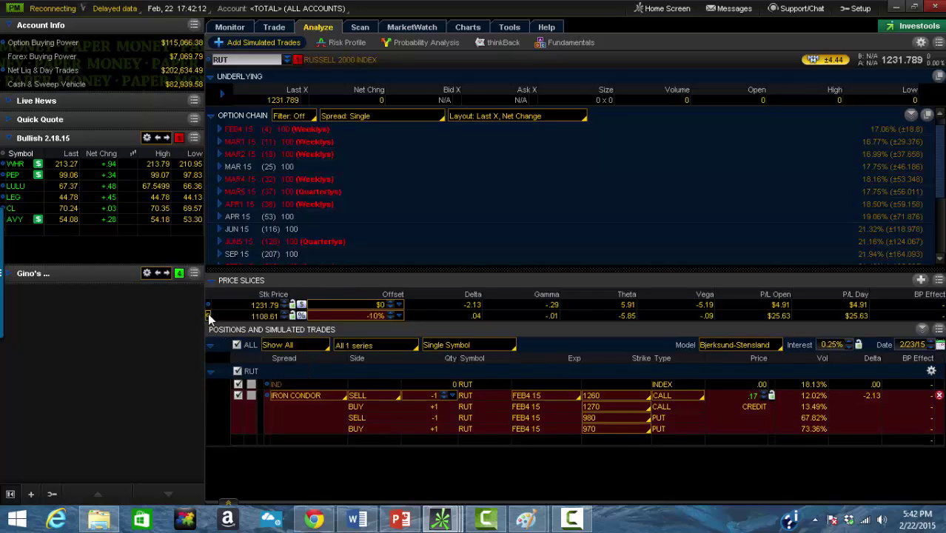
pyautogui.rightClick(210, 316)
pyautogui.click(252, 379)
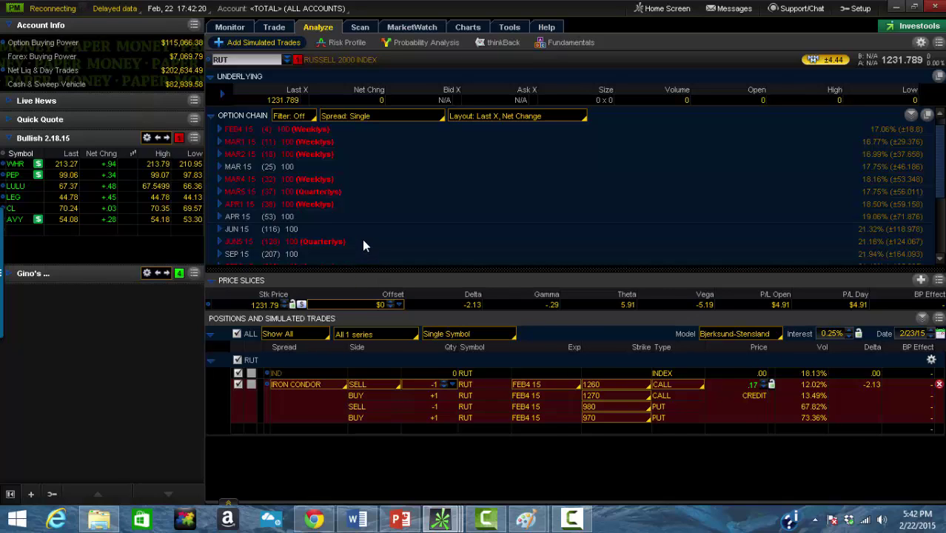
# Title the price-range drawing 'RUT EXAMPLE' and draw a black line rising through the top red line.
pyautogui.moveTo(526, 518)
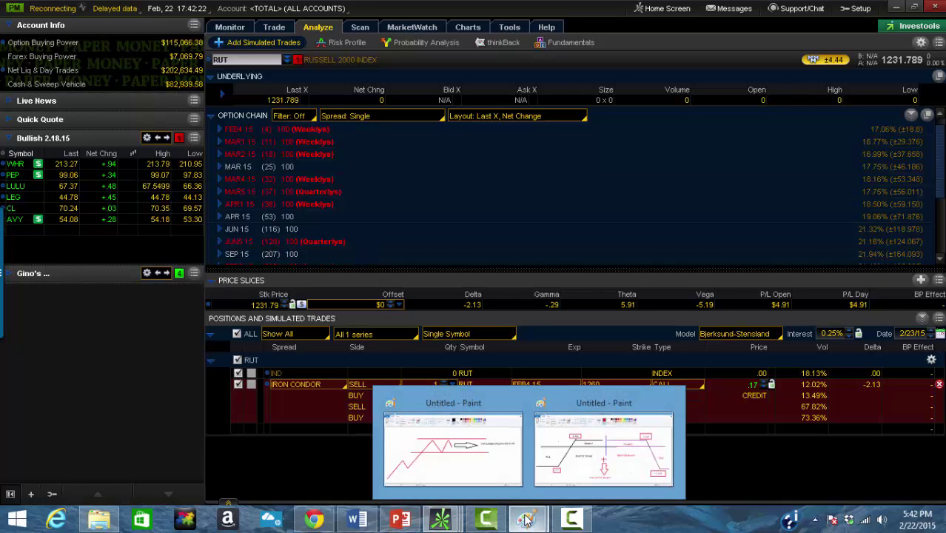
pyautogui.click(468, 441)
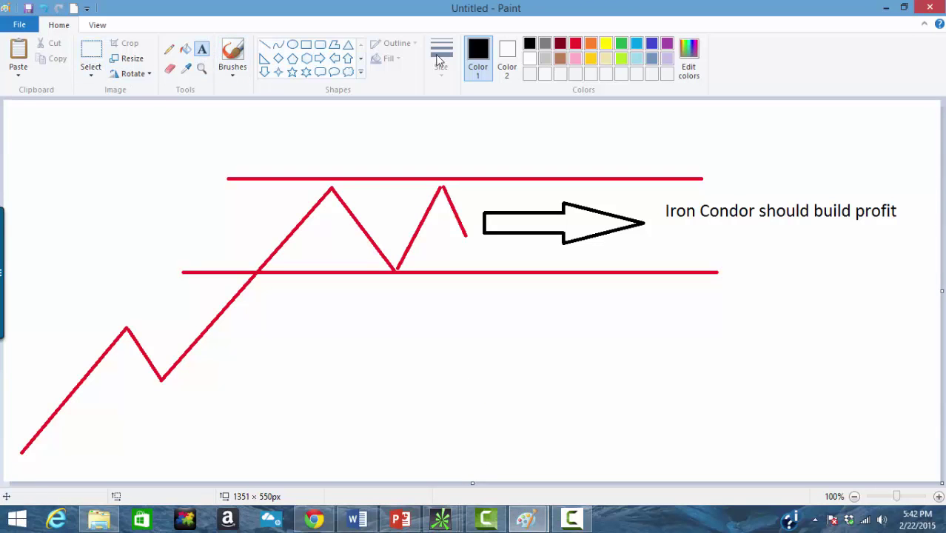
pyautogui.click(98, 118)
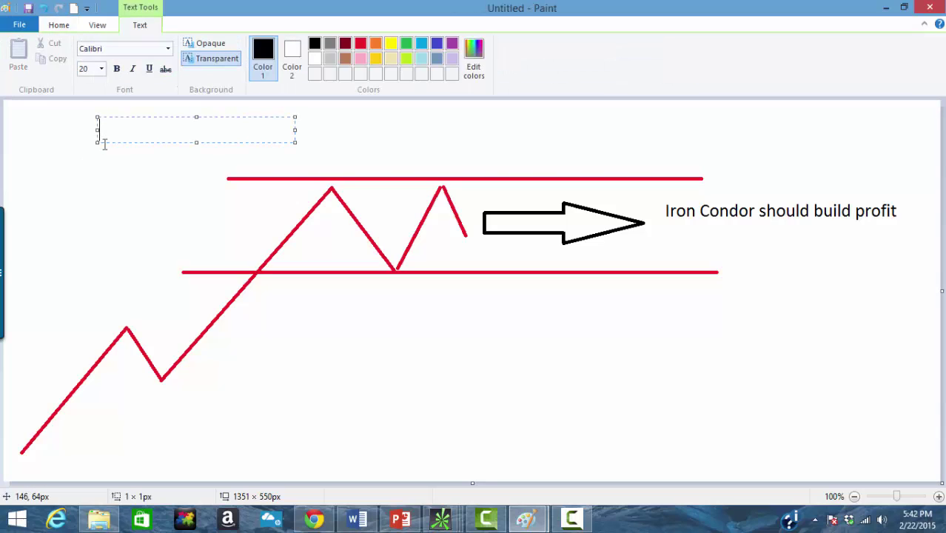
pyautogui.write('RUT EXAMPL')
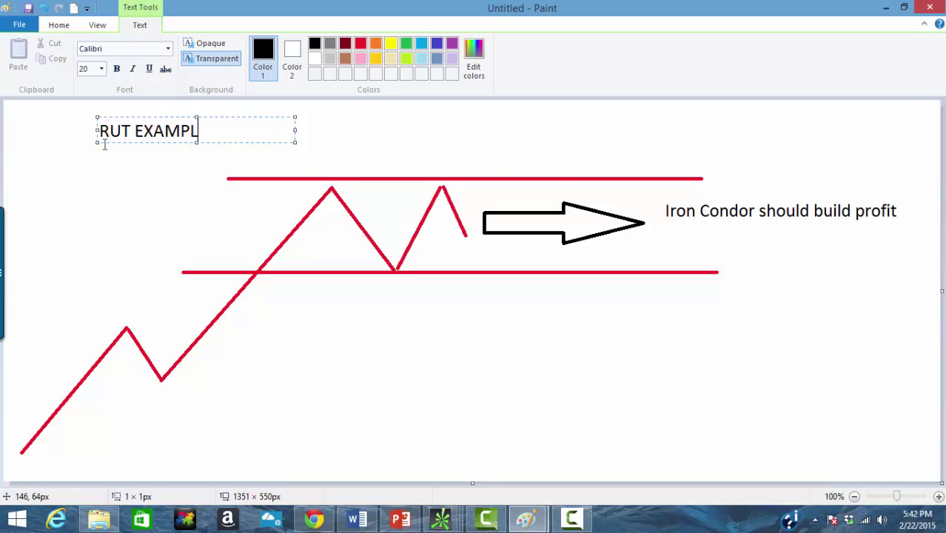
pyautogui.write('E')
pyautogui.click(393, 361)
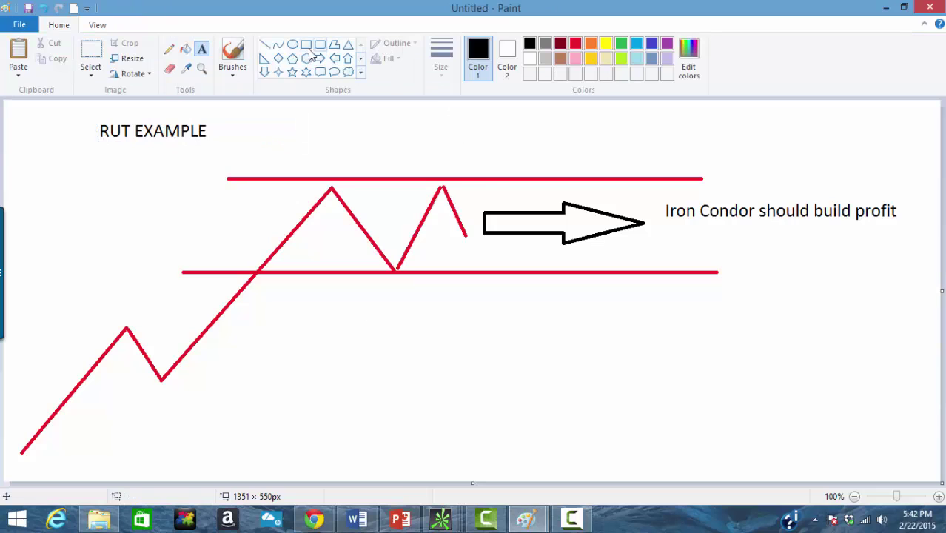
pyautogui.click(265, 44)
pyautogui.moveTo(470, 231)
pyautogui.mouseDown()
pyautogui.moveTo(517, 125)
pyautogui.moveTo(522, 142)
pyautogui.mouseUp()
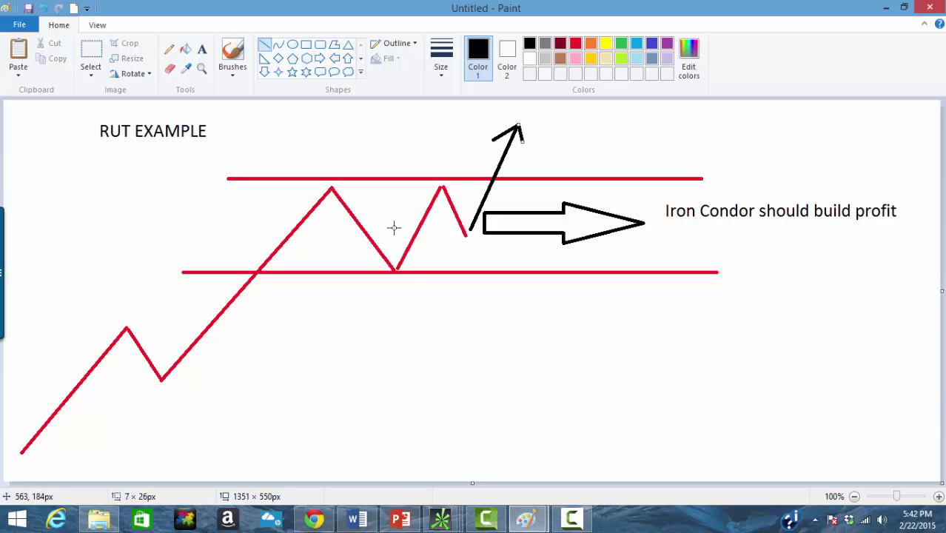
# In thinkorswim, expand the FEB4 15 series and add a simulated 980/970 put vertical.
pyautogui.moveTo(425, 520)
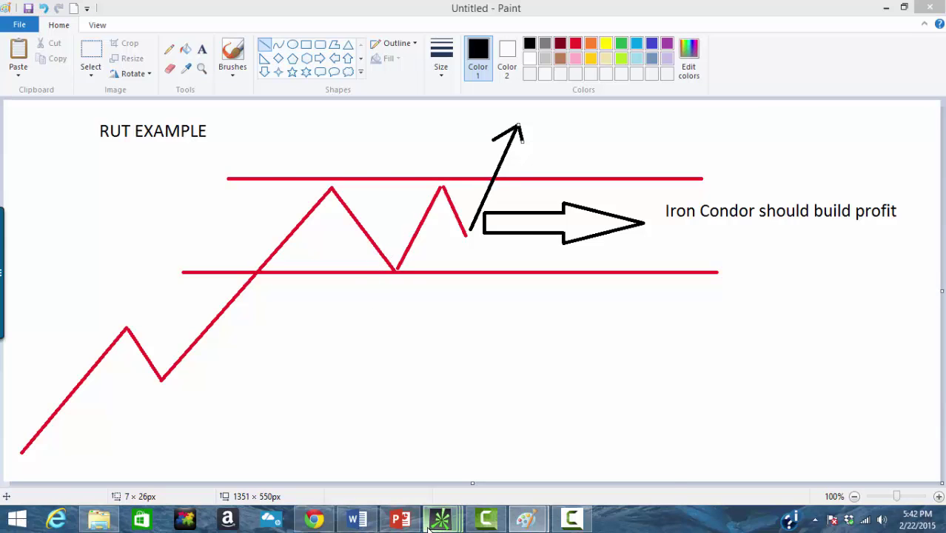
pyautogui.click(255, 414)
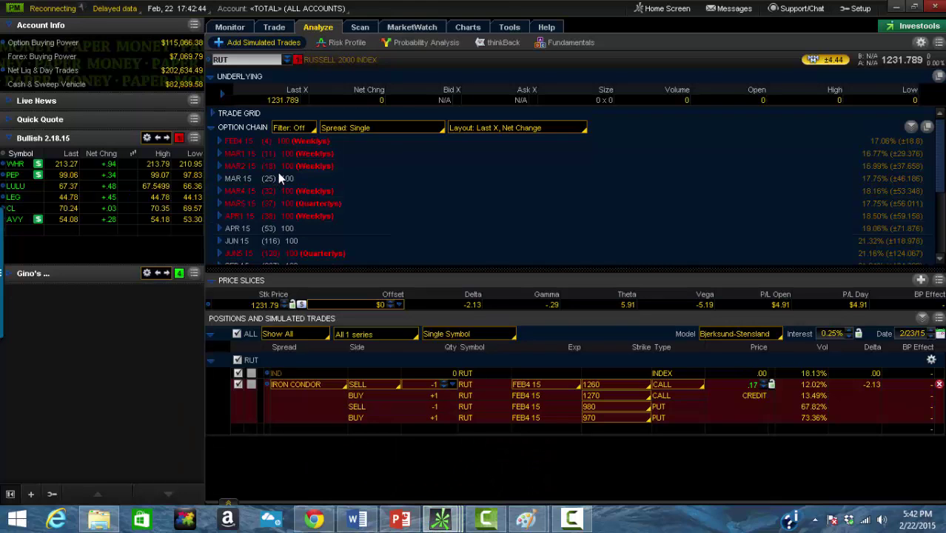
pyautogui.click(228, 141)
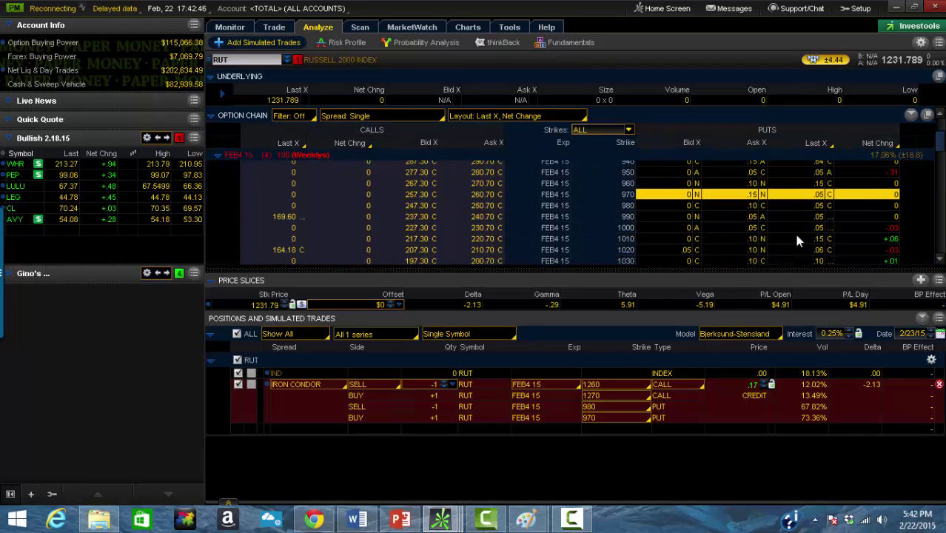
pyautogui.click(672, 210)
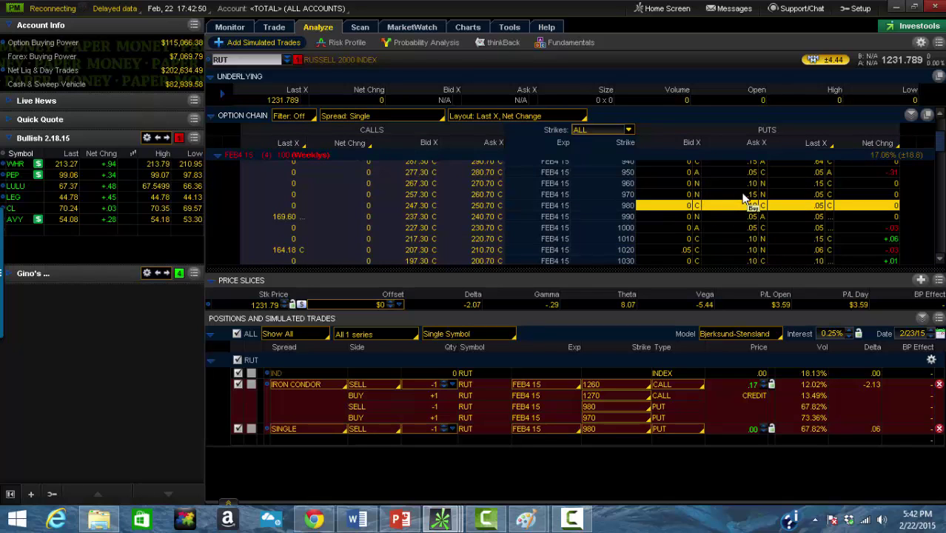
pyautogui.click(744, 196)
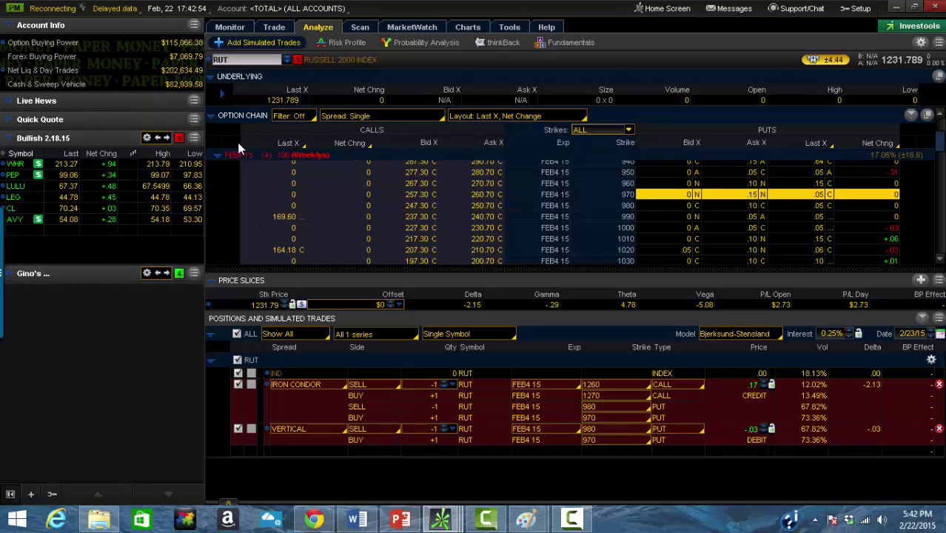
# Add a simulated 1260/1270 call vertical at a .20 credit.
pyautogui.scroll(-6, 319, 196)
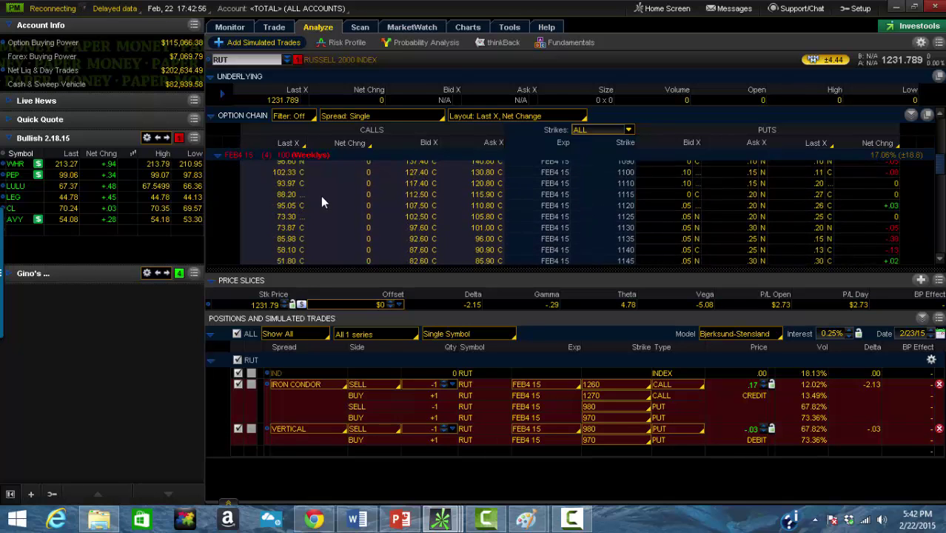
pyautogui.scroll(-4, 320, 196)
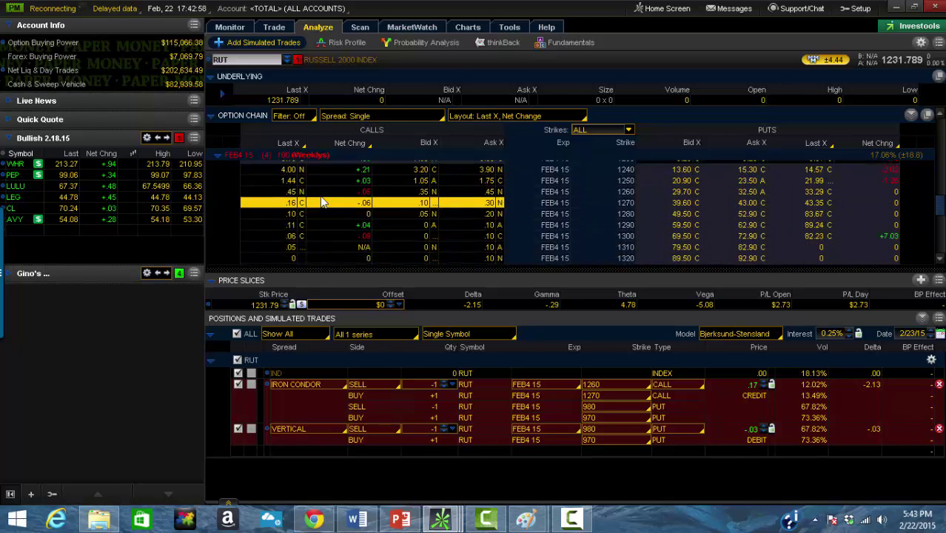
pyautogui.click(414, 193)
pyautogui.keyDown('ctrl'); pyautogui.click(477, 203); pyautogui.keyUp('ctrl')
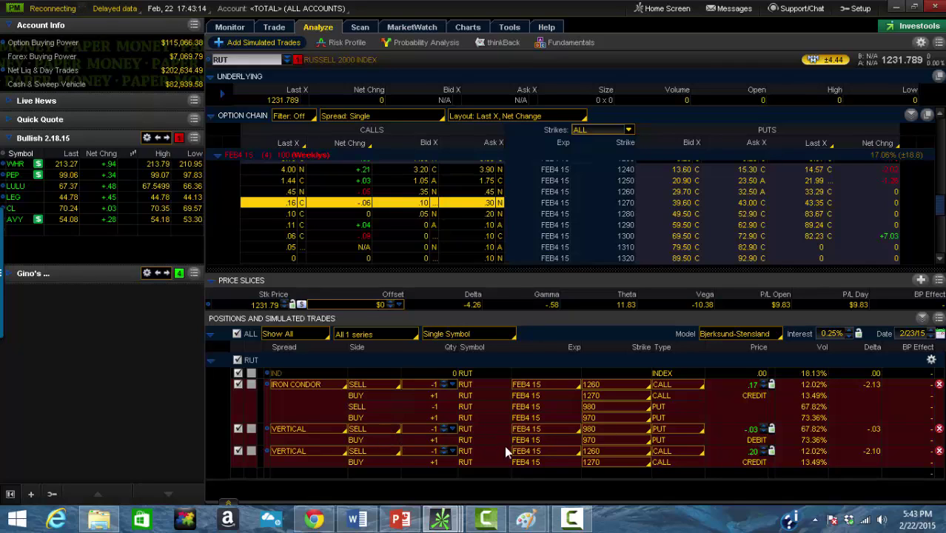
# Add simulated single legs buying the 980 put and selling the 970 put, each at .05.
pyautogui.scroll(6, 703, 215)
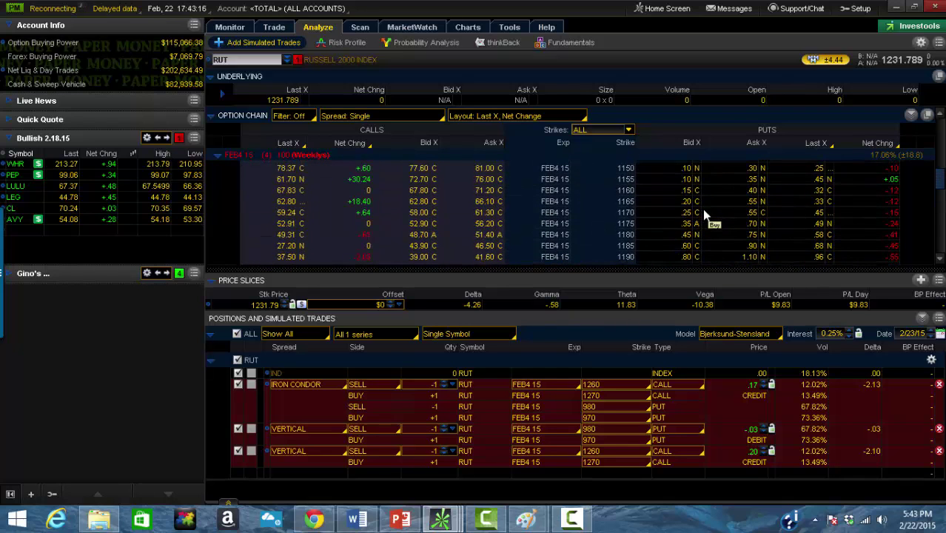
pyautogui.scroll(8, 704, 213)
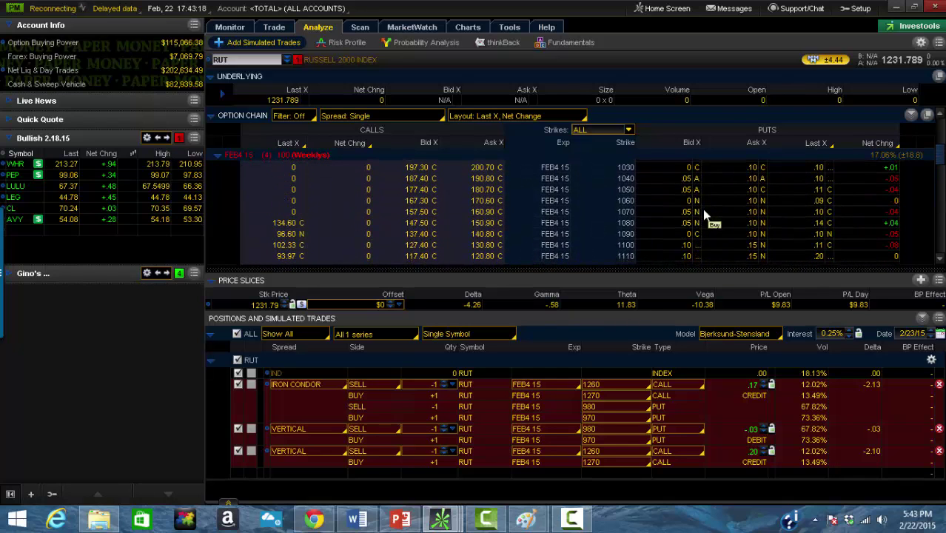
pyautogui.scroll(7, 704, 214)
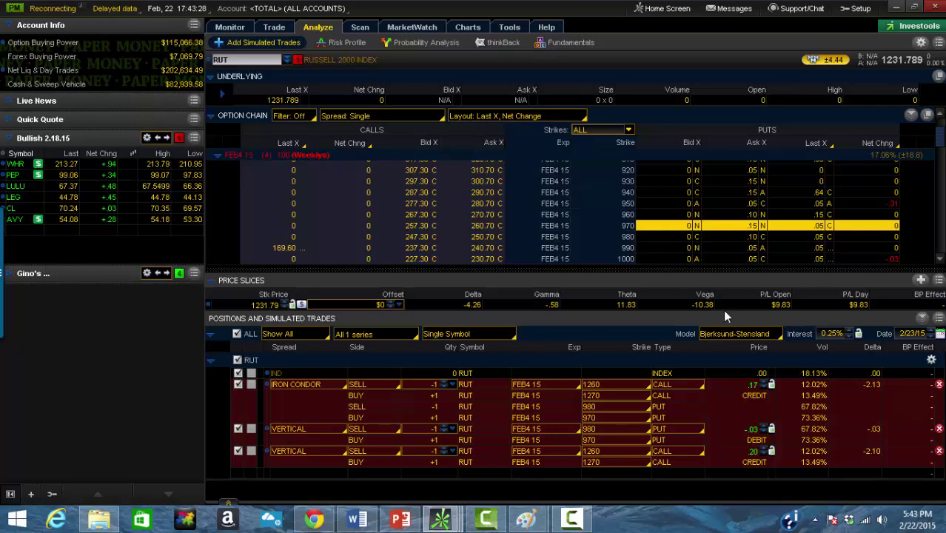
pyautogui.click(747, 236)
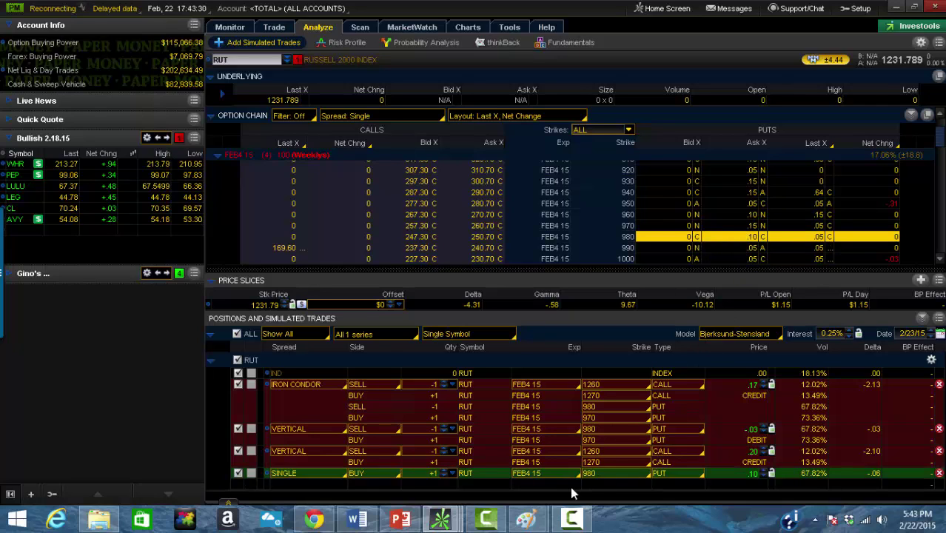
pyautogui.click(762, 476)
pyautogui.moveTo(577, 265); pyautogui.dragTo(579, 252)
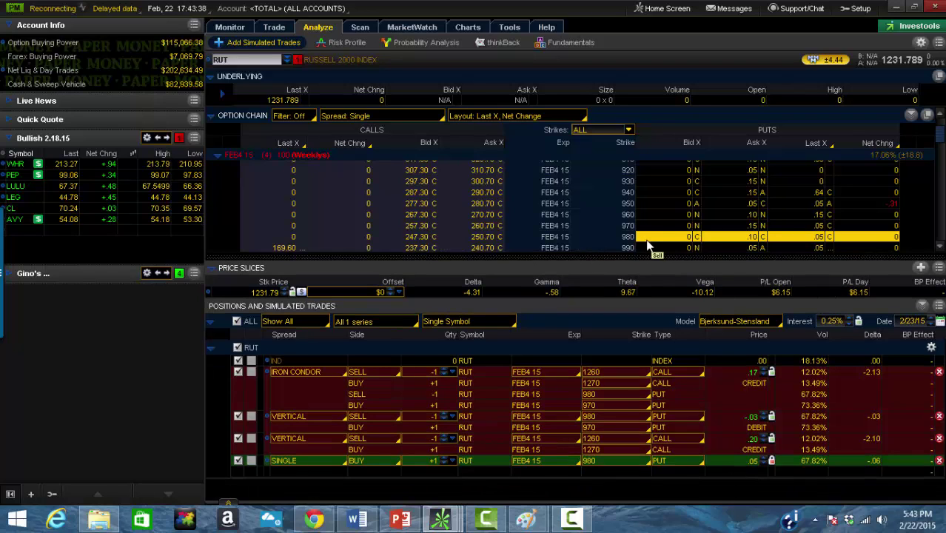
pyautogui.click(684, 231)
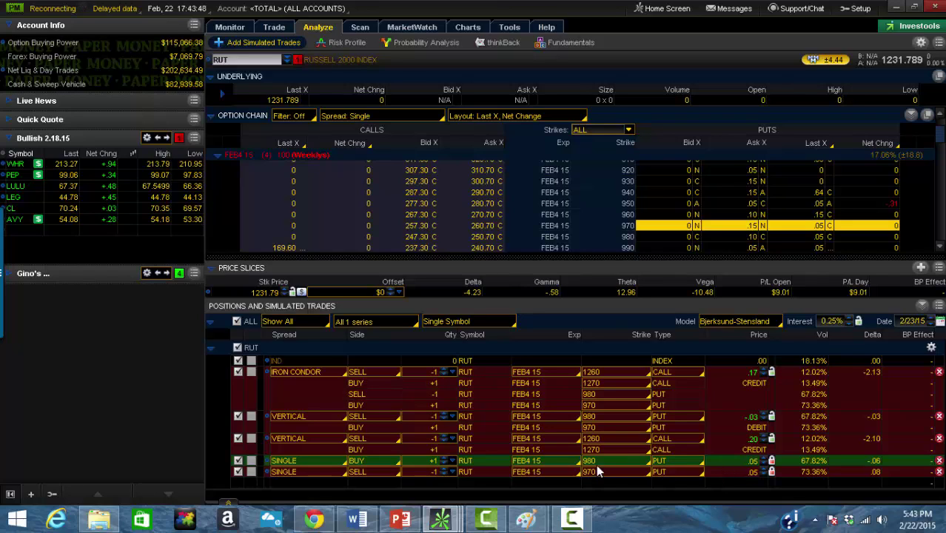
# Show the risk profile with both VERTICAL rows unchecked and the price axis stretched to about 1210–1320.
pyautogui.click(344, 43)
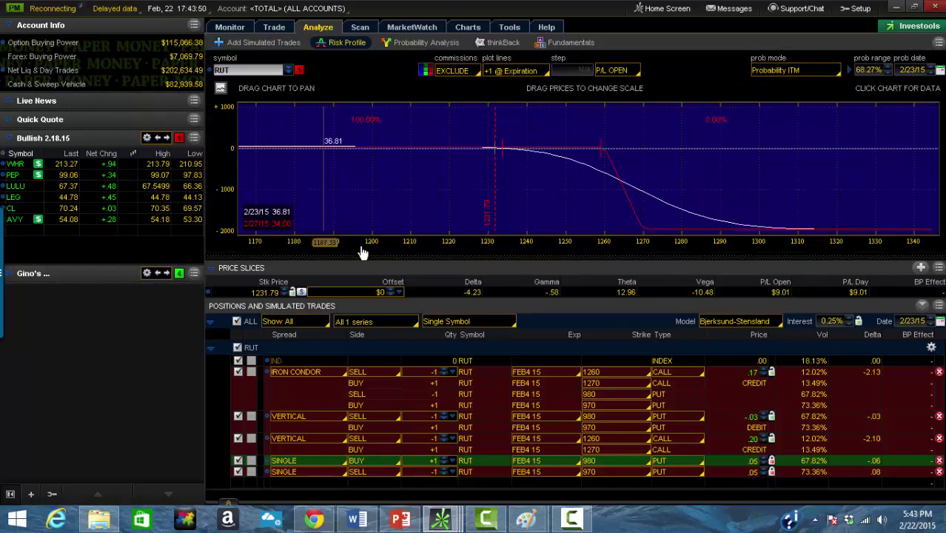
pyautogui.click(238, 439)
pyautogui.click(238, 416)
pyautogui.click(238, 439)
pyautogui.moveTo(506, 243); pyautogui.dragTo(538, 221)
# Draw a red X of two diagonal lines across the Bull Put Spread half.
pyautogui.moveTo(524, 518)
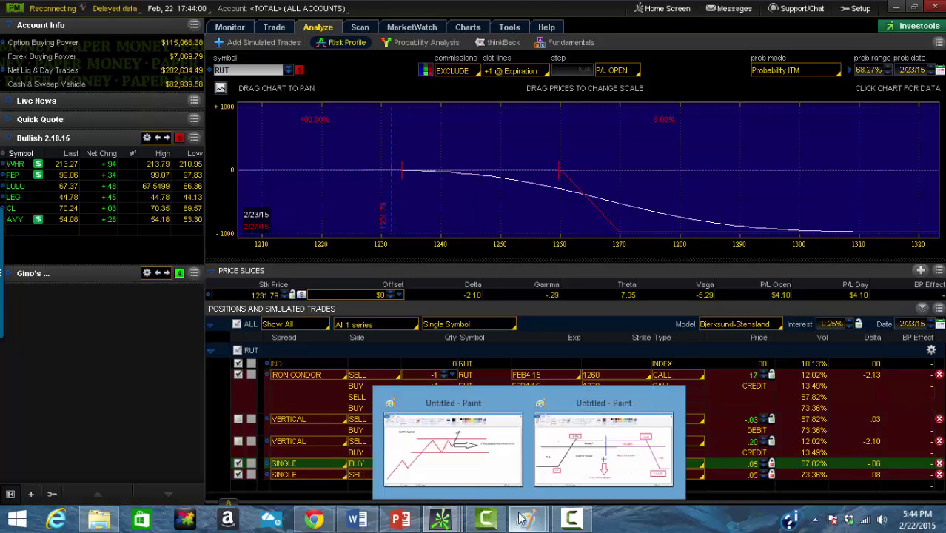
pyautogui.click(561, 470)
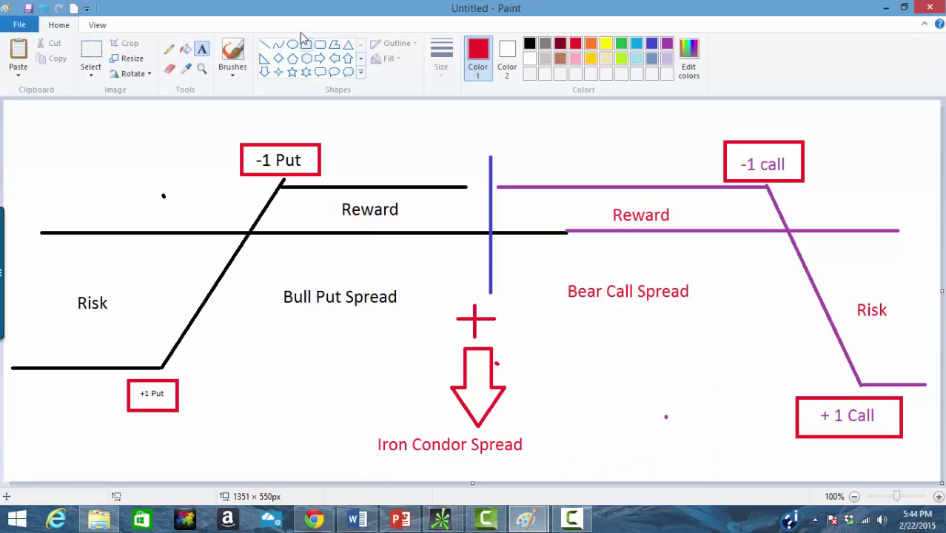
pyautogui.click(264, 44)
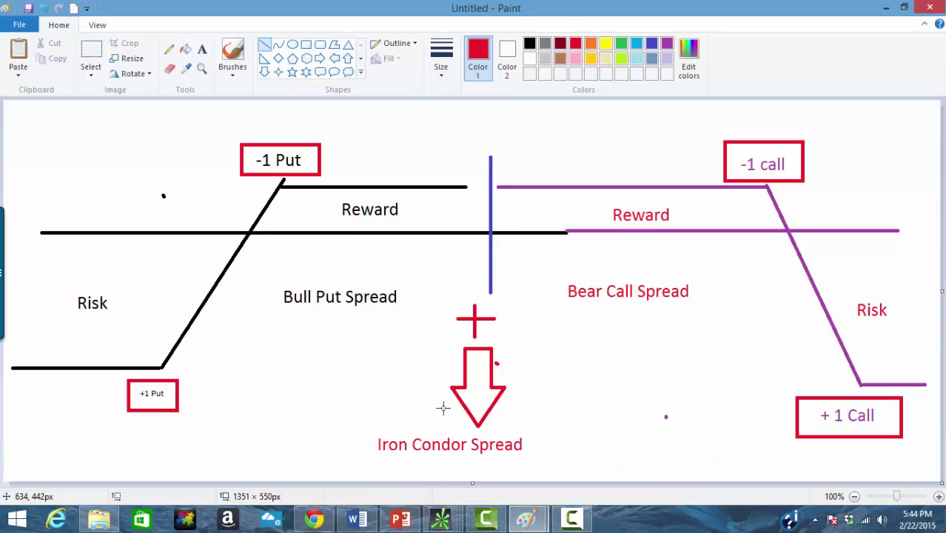
pyautogui.moveTo(443, 410)
pyautogui.mouseDown()
pyautogui.moveTo(158, 148)
pyautogui.moveTo(103, 110)
pyautogui.mouseUp()
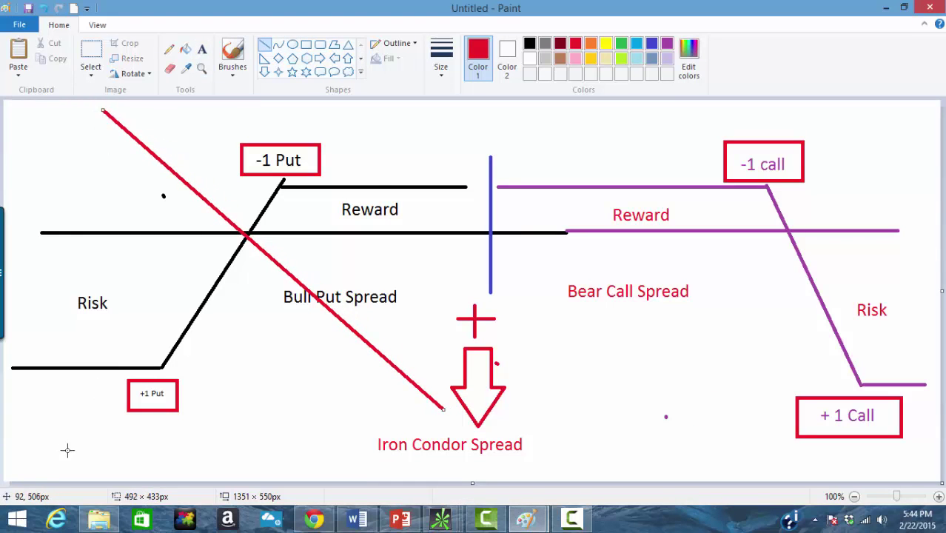
pyautogui.moveTo(60, 436)
pyautogui.mouseDown()
pyautogui.moveTo(228, 312)
pyautogui.moveTo(415, 101)
pyautogui.moveTo(399, 117)
pyautogui.mouseUp()
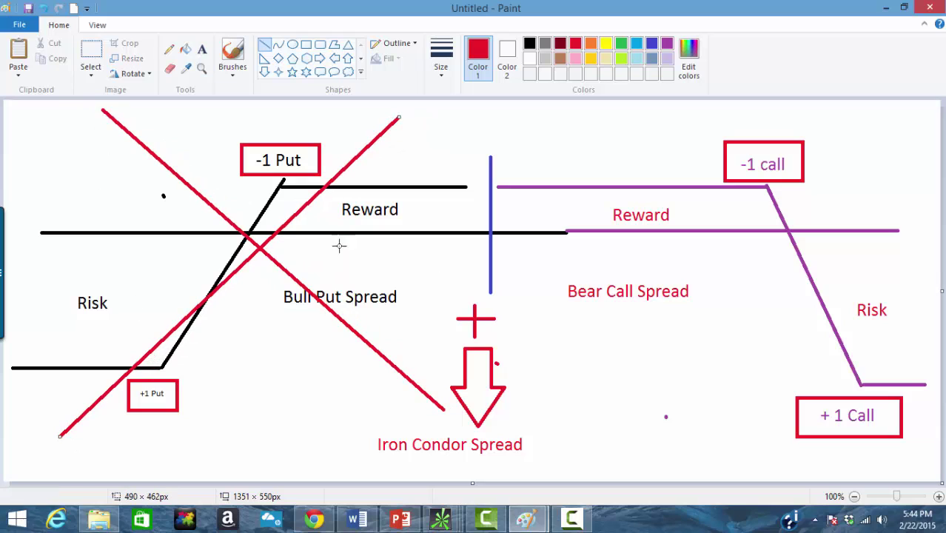
# Box the Bear Call Spread half with a green rectangle.
pyautogui.click(307, 44)
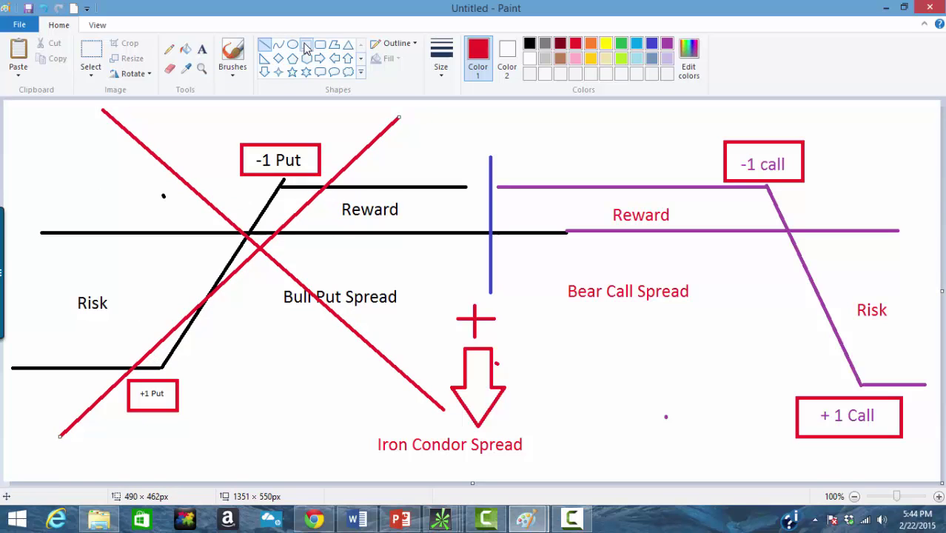
pyautogui.click(621, 43)
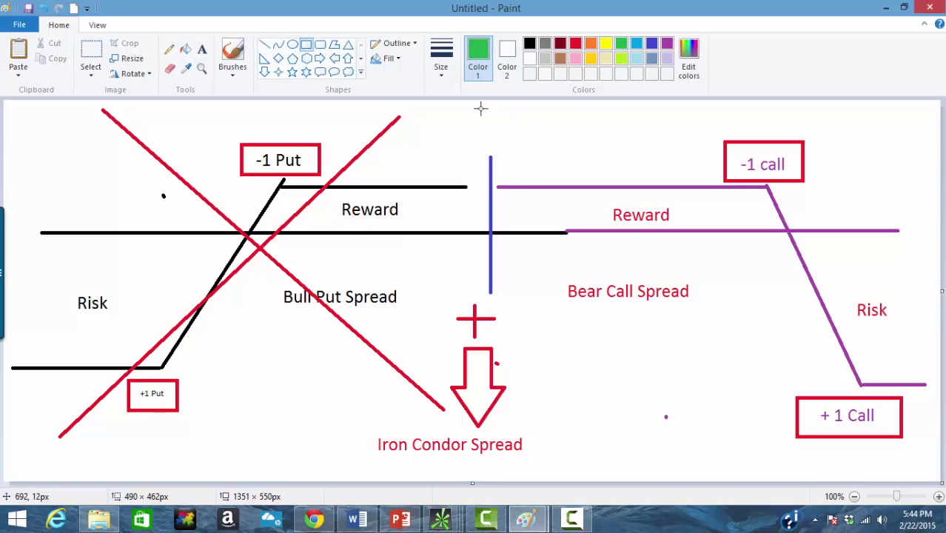
pyautogui.moveTo(480, 111); pyautogui.dragTo(931, 447)
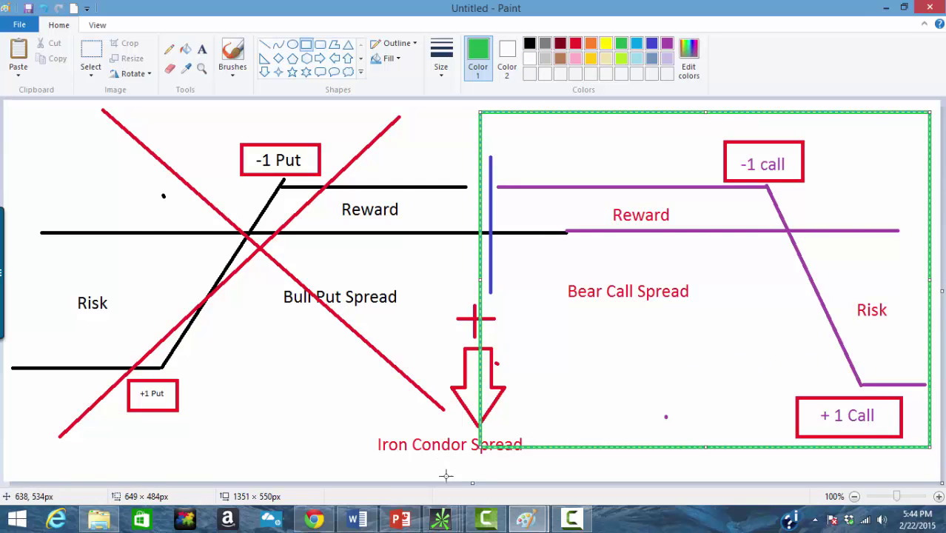
# Bring thinkorswim's RUT risk profile and simulated trades back in front of Paint.
pyautogui.moveTo(429, 523)
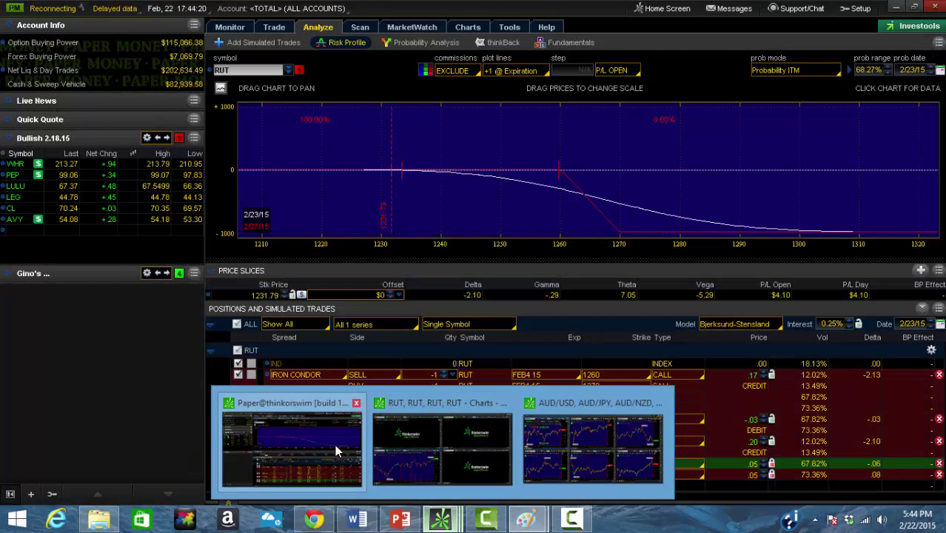
pyautogui.click(334, 444)
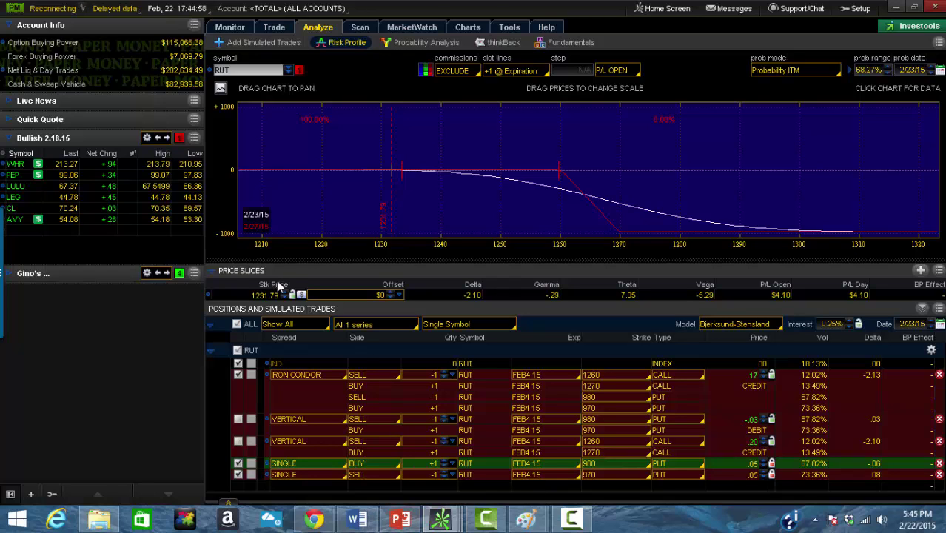
pyautogui.click(461, 27)
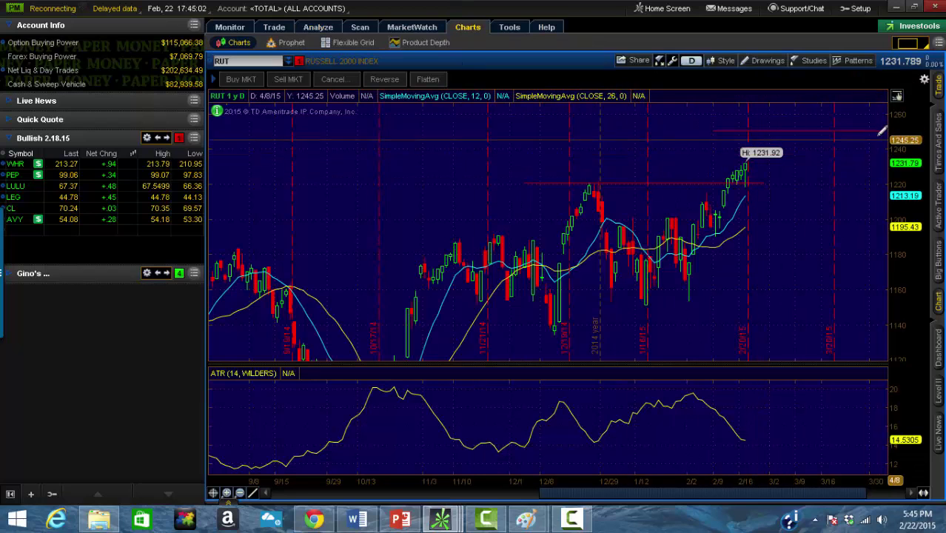
pyautogui.click(324, 27)
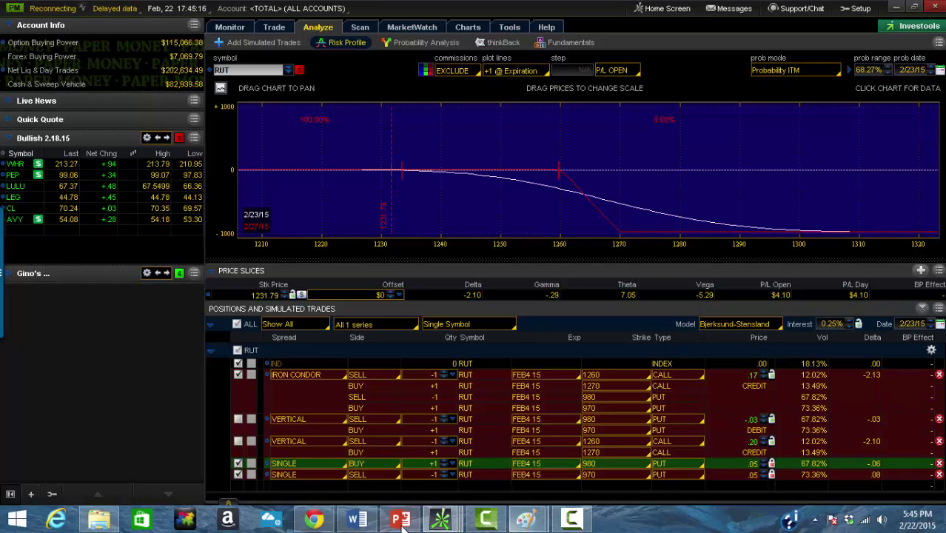
# Switch to the Word document holding the question about managing the RUT Iron Condor.
pyautogui.click(357, 520)
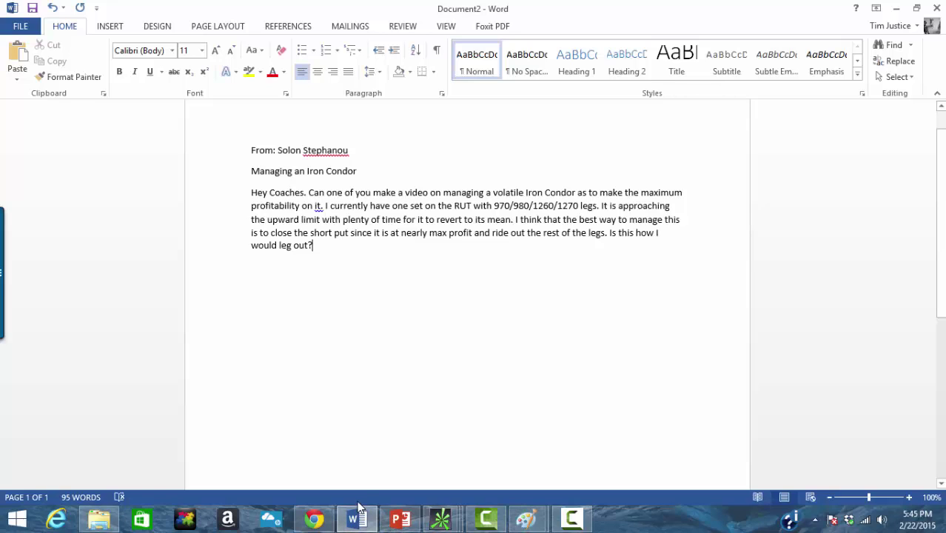